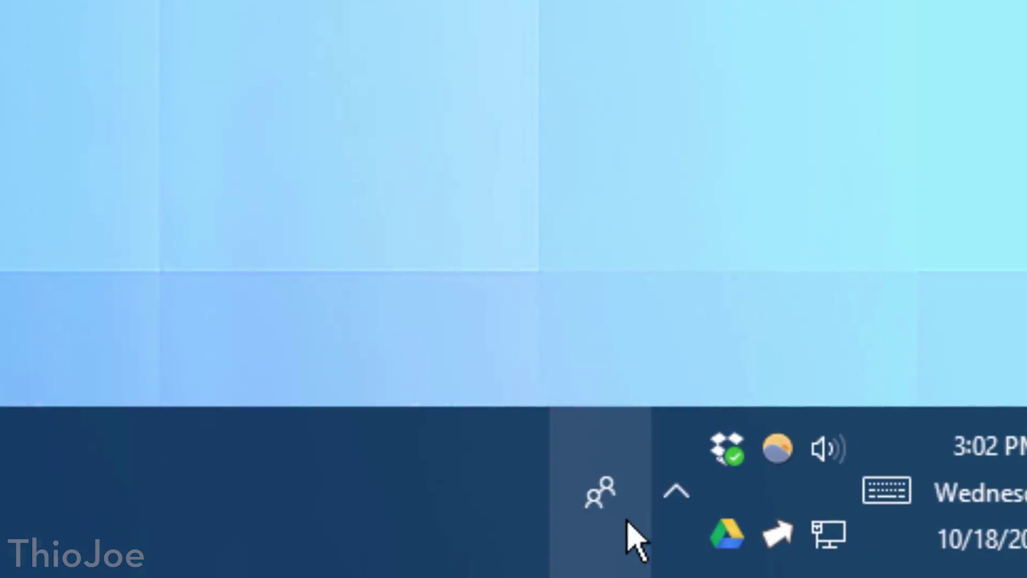
Open the People flyout from the taskbar and look through its additional options and its list of connected apps
left_click(636, 540)
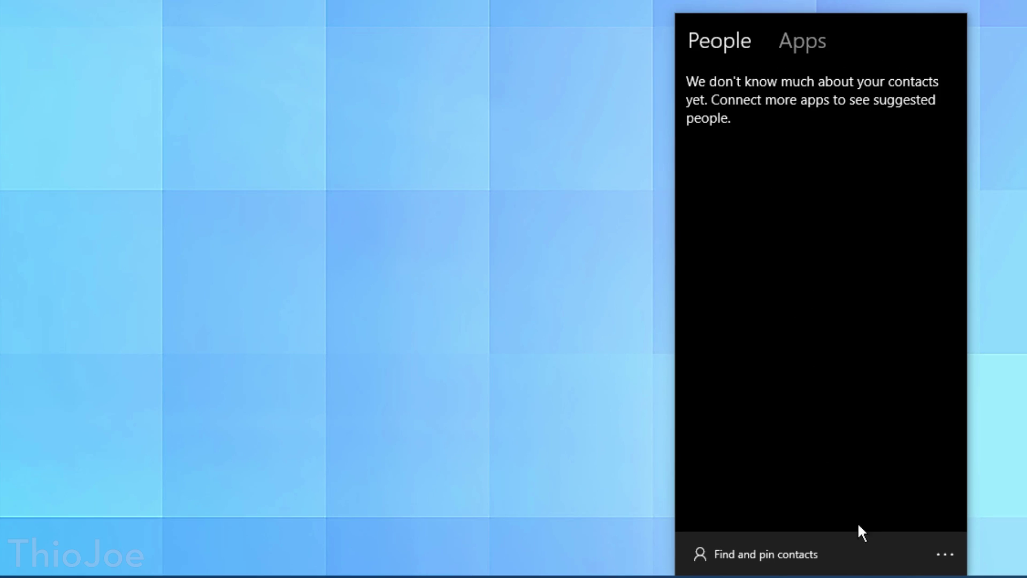
left_click(937, 561)
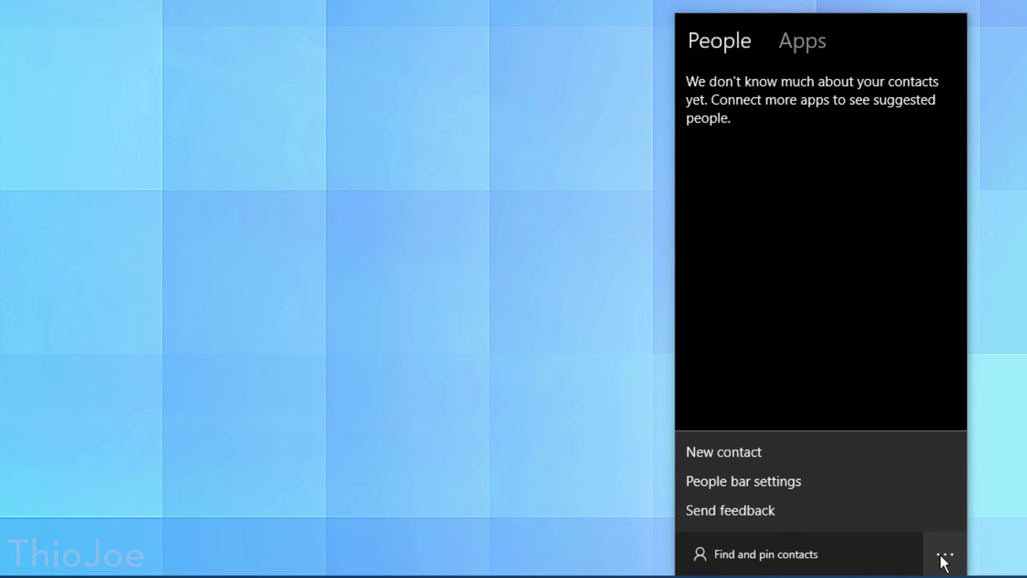
left_click(942, 553)
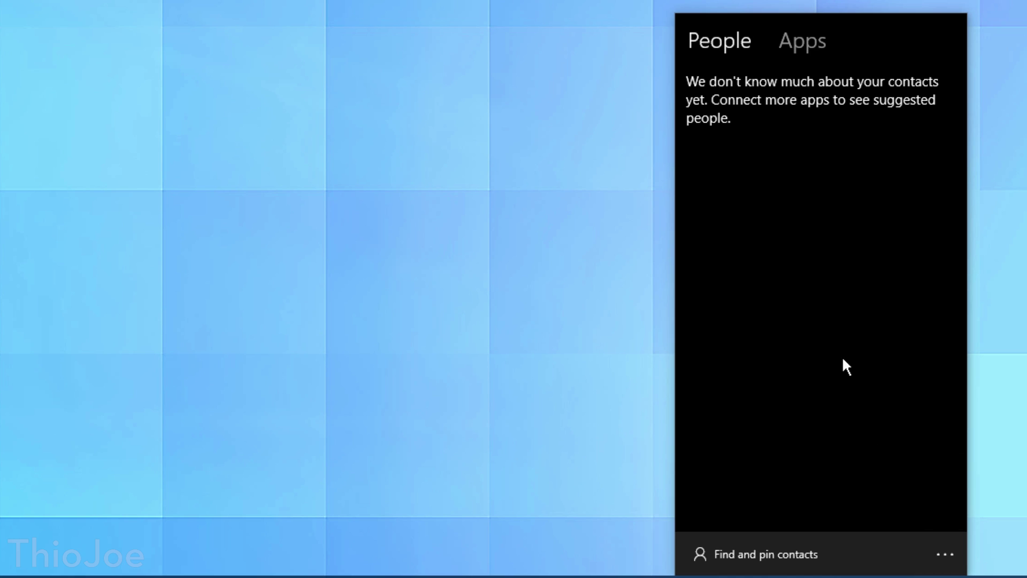
left_click(811, 36)
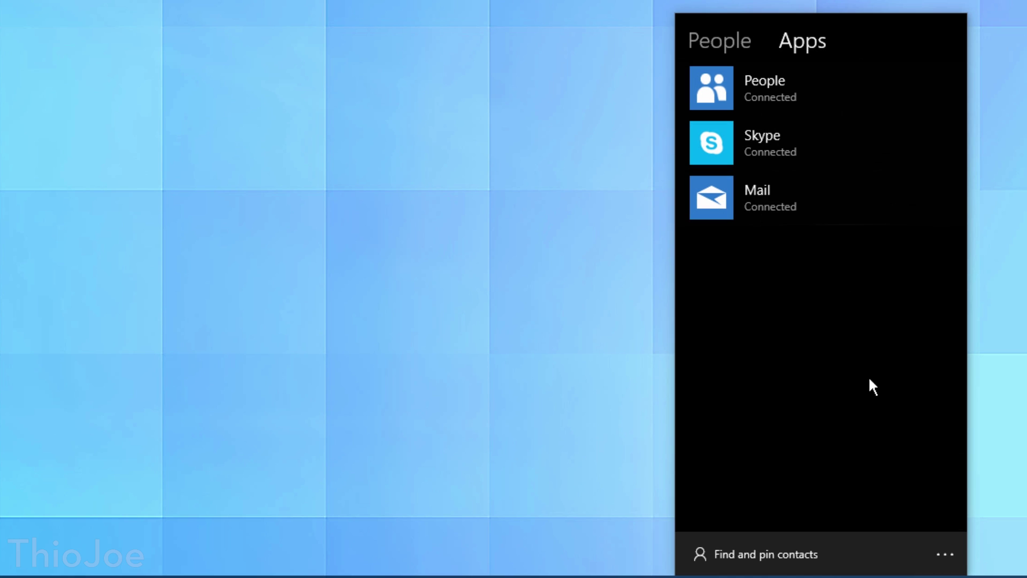
Open the People bar settings and switch "Show contacts on the taskbar" off and back on
left_click(942, 551)
left_click(888, 488)
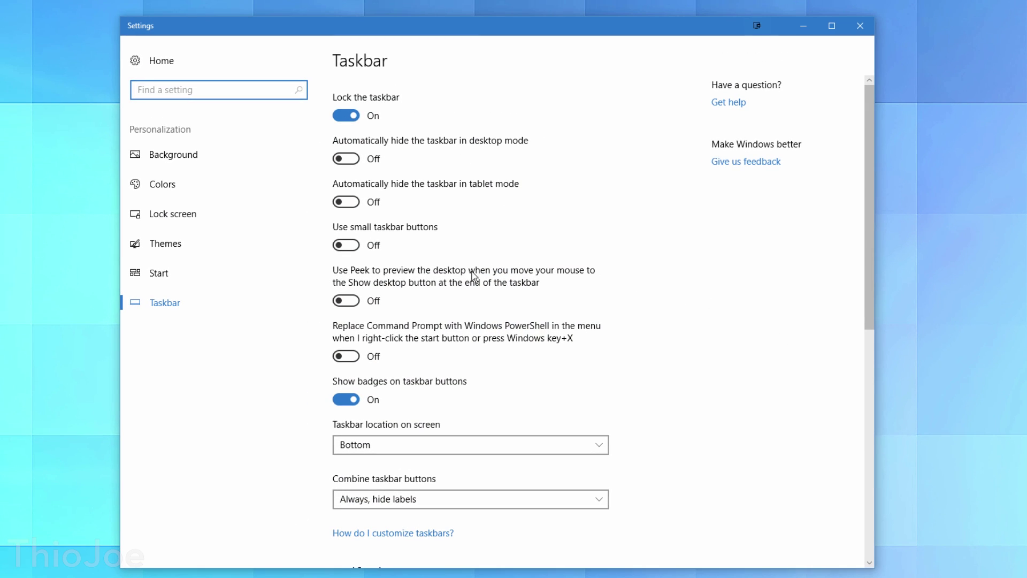
left_click_drag(868, 245, 890, 467)
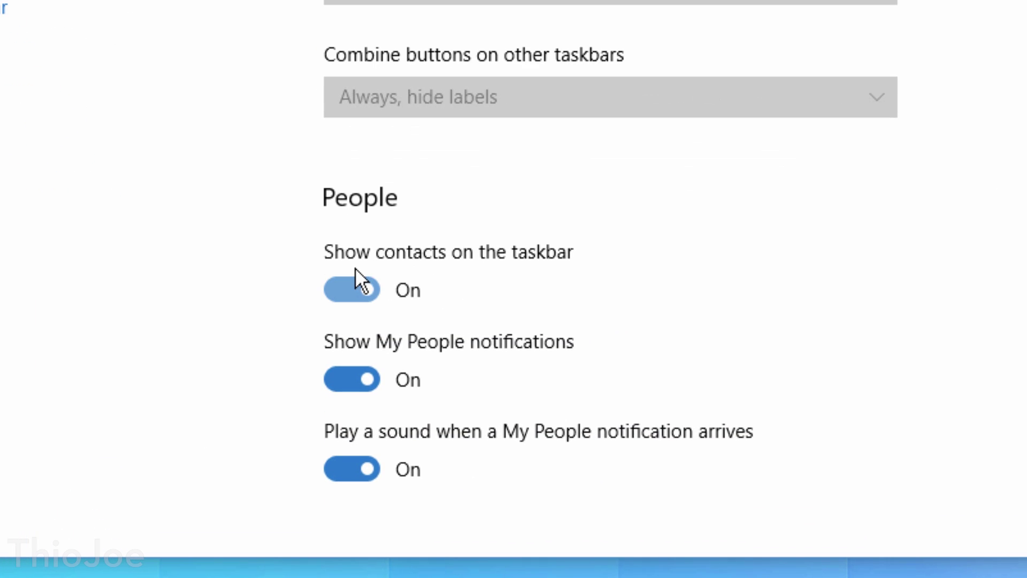
left_click(346, 288)
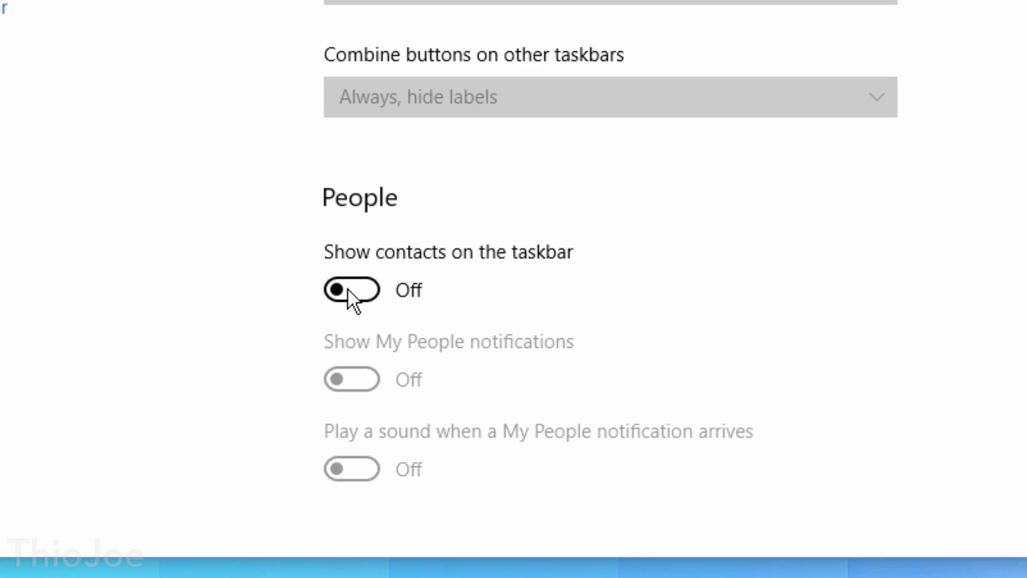
left_click(347, 288)
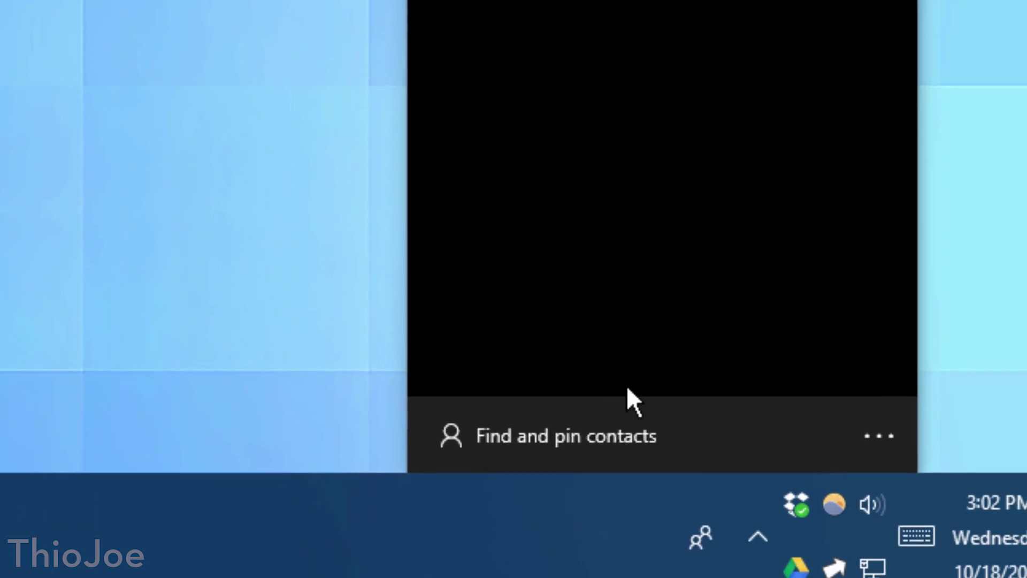
Close the People flyout and hide the People button from the taskbar
left_click(886, 577)
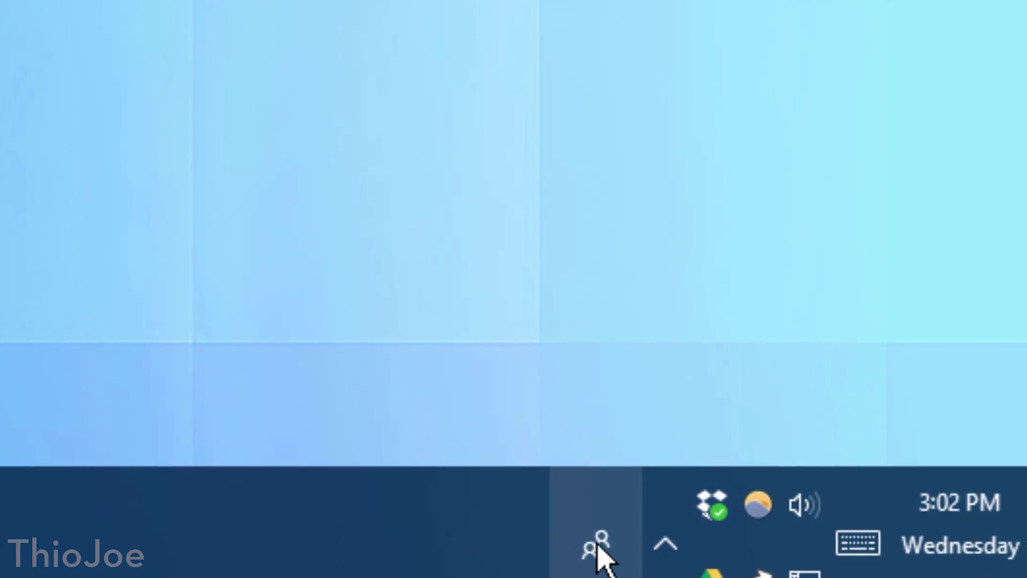
right_click(598, 545)
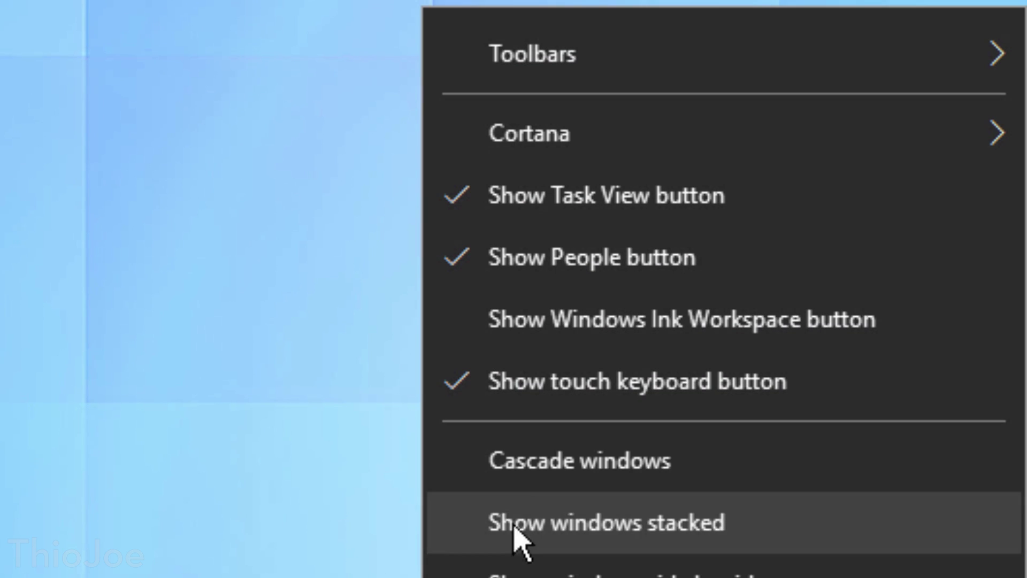
left_click(486, 279)
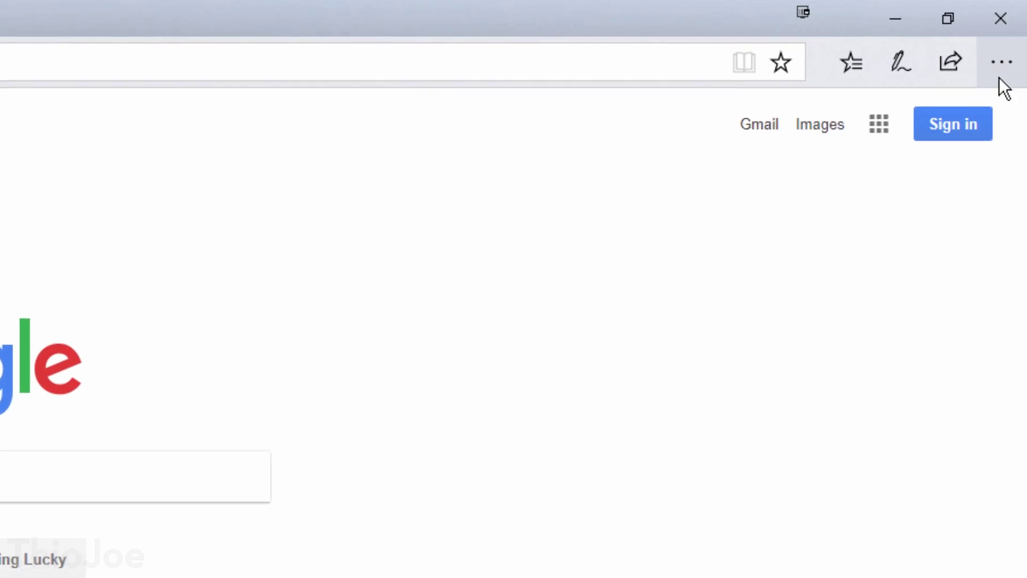
Pin the open Google page in Edge to the taskbar and close the Edge window
left_click(998, 77)
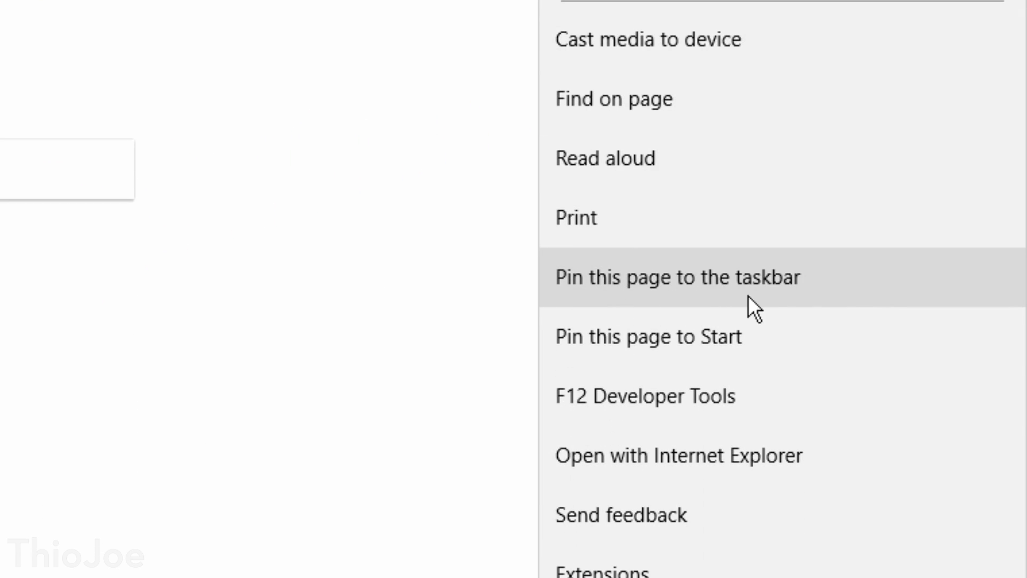
left_click(641, 301)
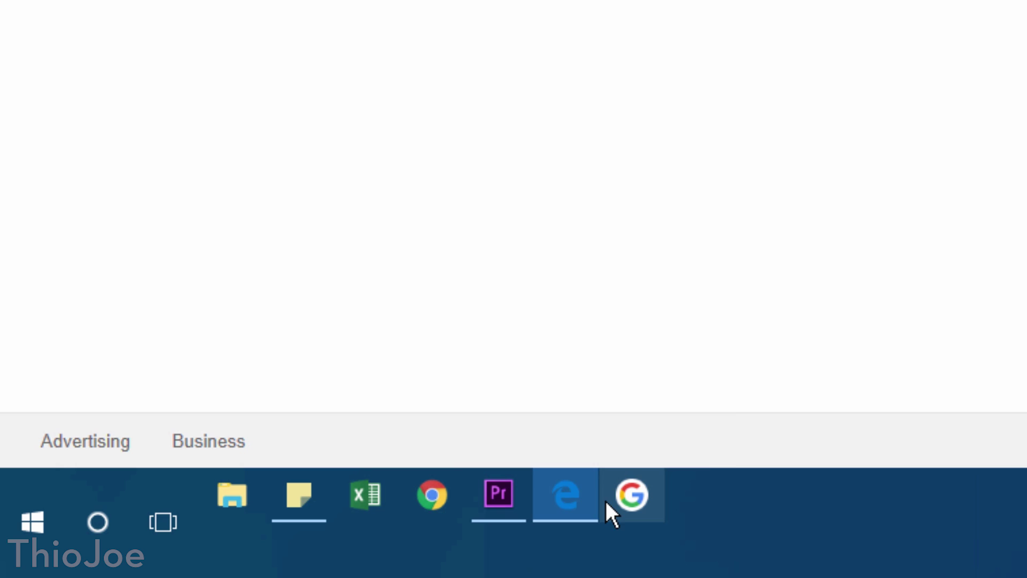
right_click(578, 495)
left_click(547, 437)
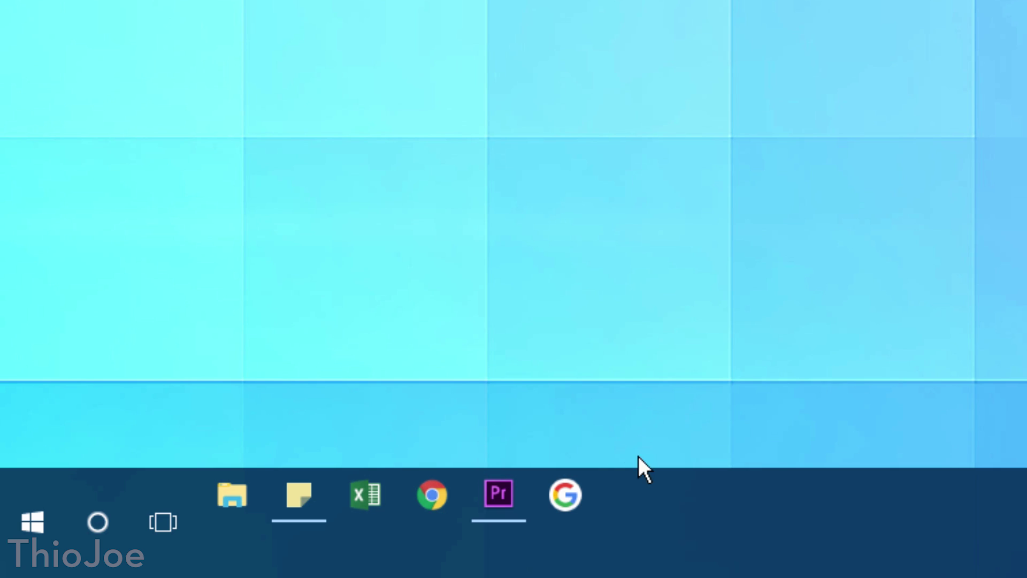
Test the pinned Google shortcut by opening and closing its page, and unpin it from the taskbar
left_click(562, 491)
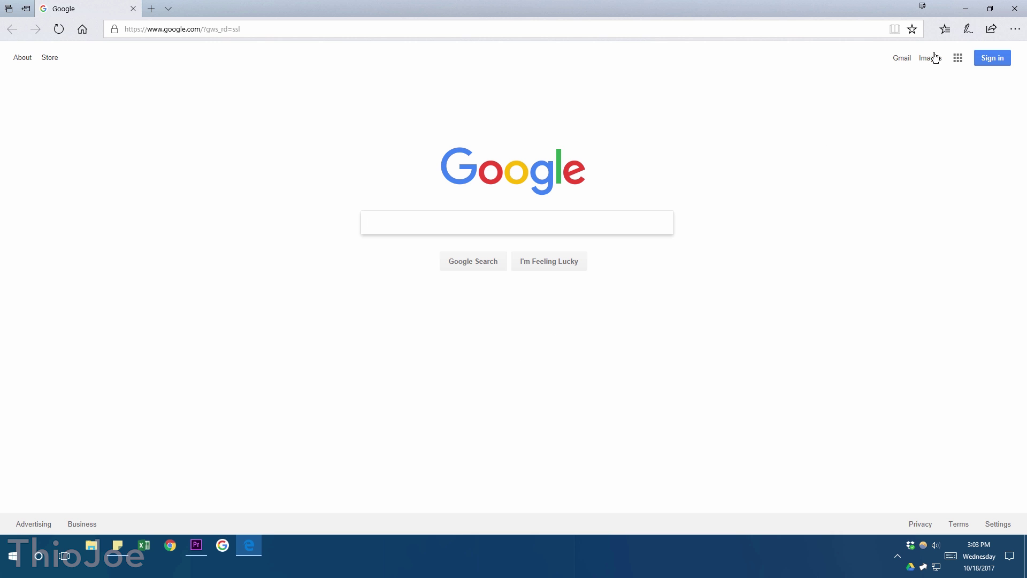
left_click(1019, 11)
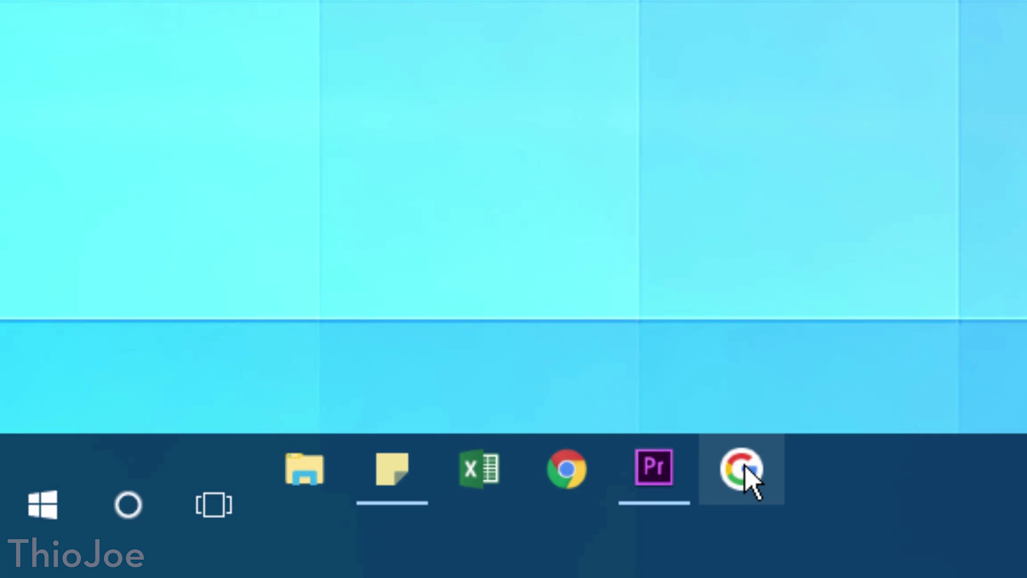
right_click(226, 541)
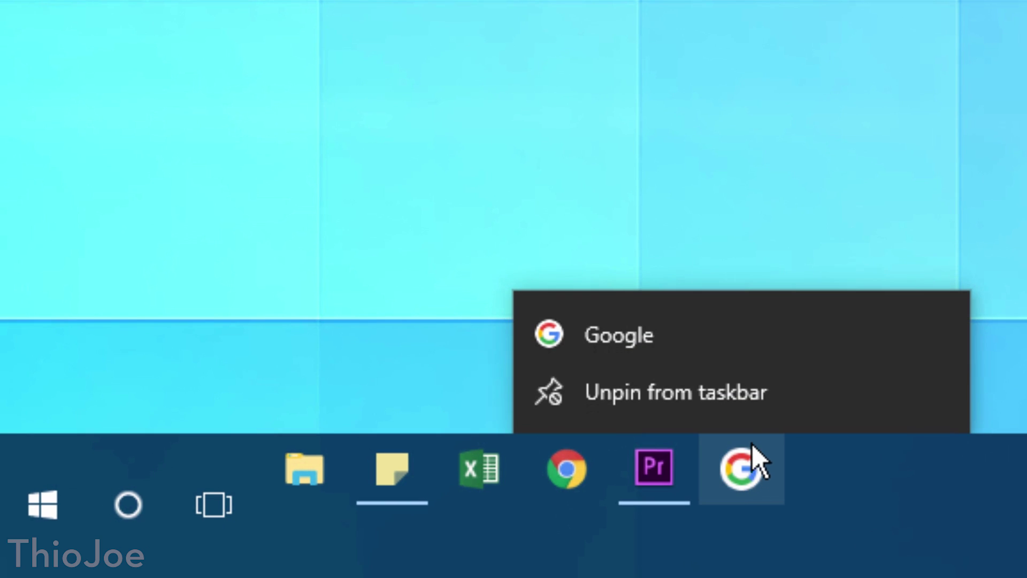
left_click(746, 406)
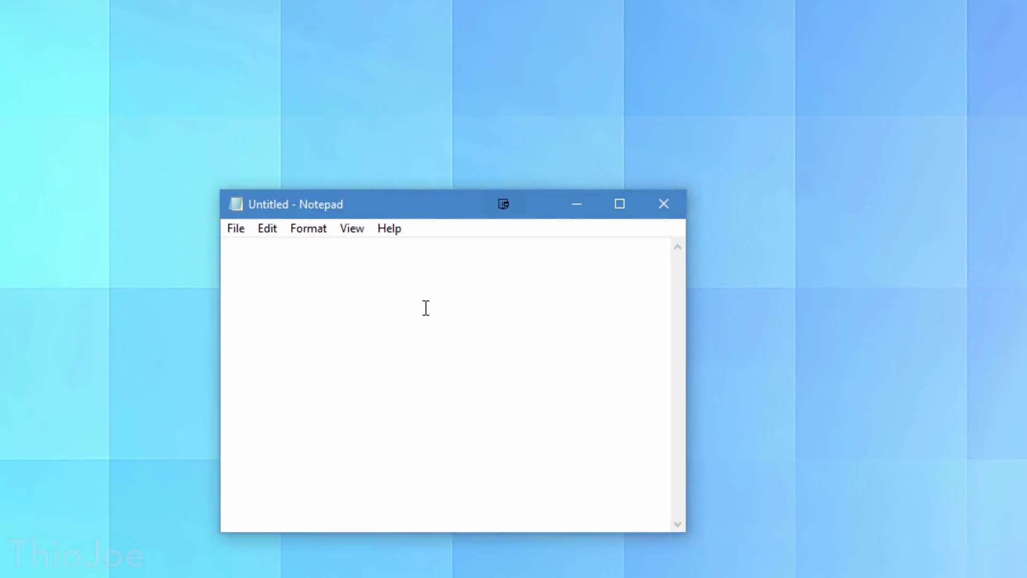
Open the emoji panel in the empty Notepad document, check its recent and smiley categories, and insert the unamused face emoji
key("super+period")
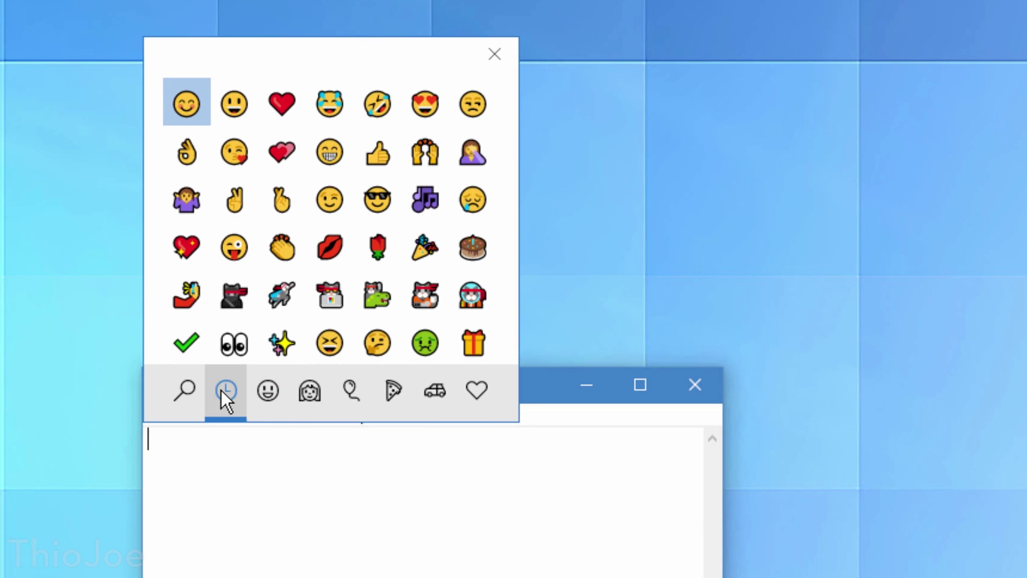
left_click(188, 394)
left_click(227, 394)
left_click(262, 396)
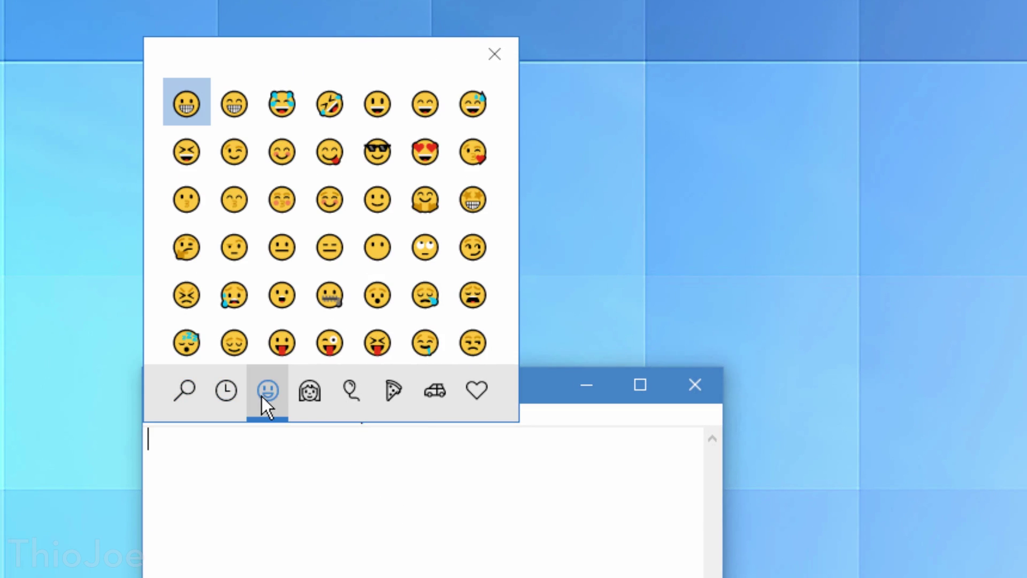
left_click(233, 395)
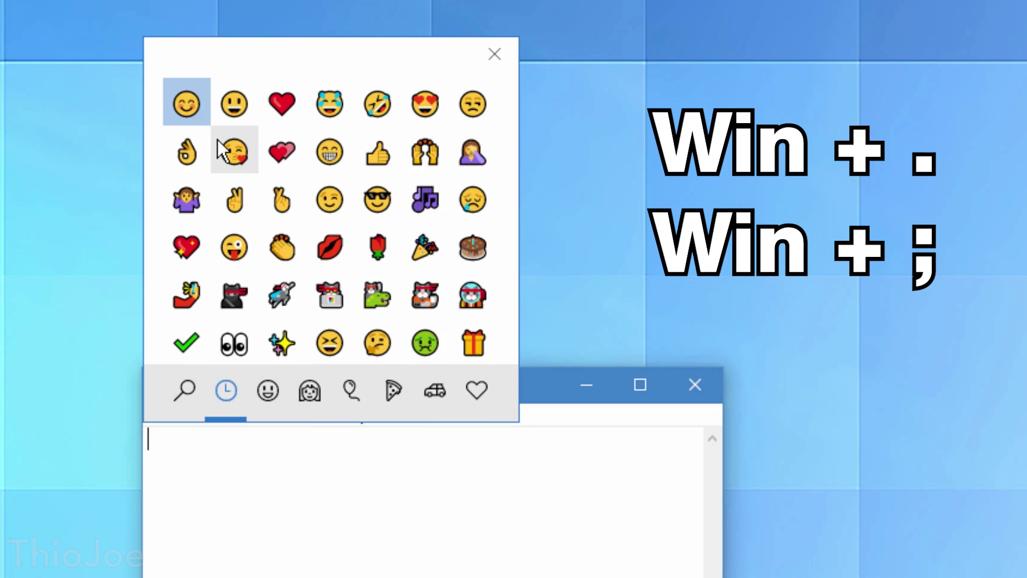
left_click(458, 103)
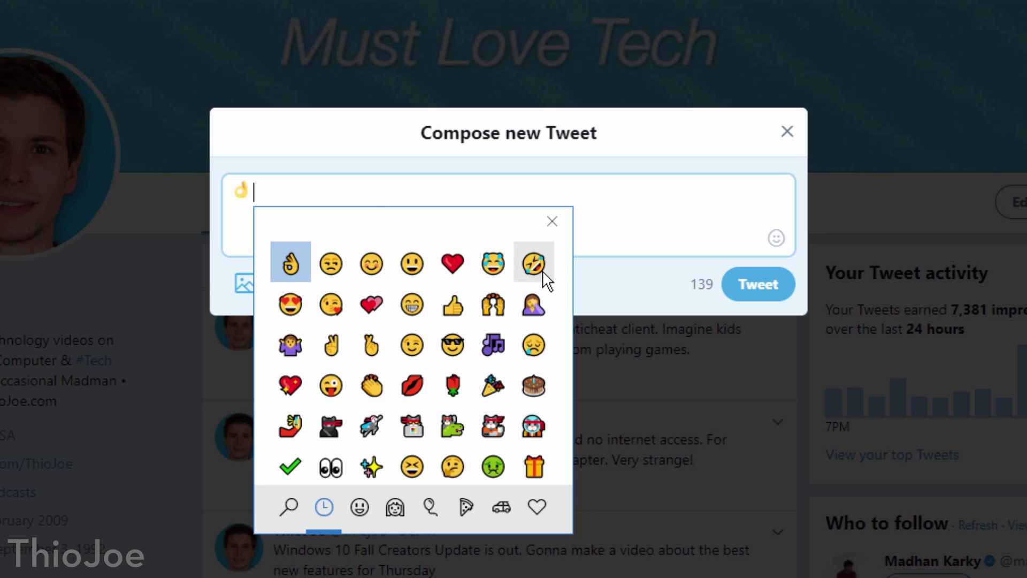
Add the crossed-fingers emoji to the new tweet
left_click(373, 355)
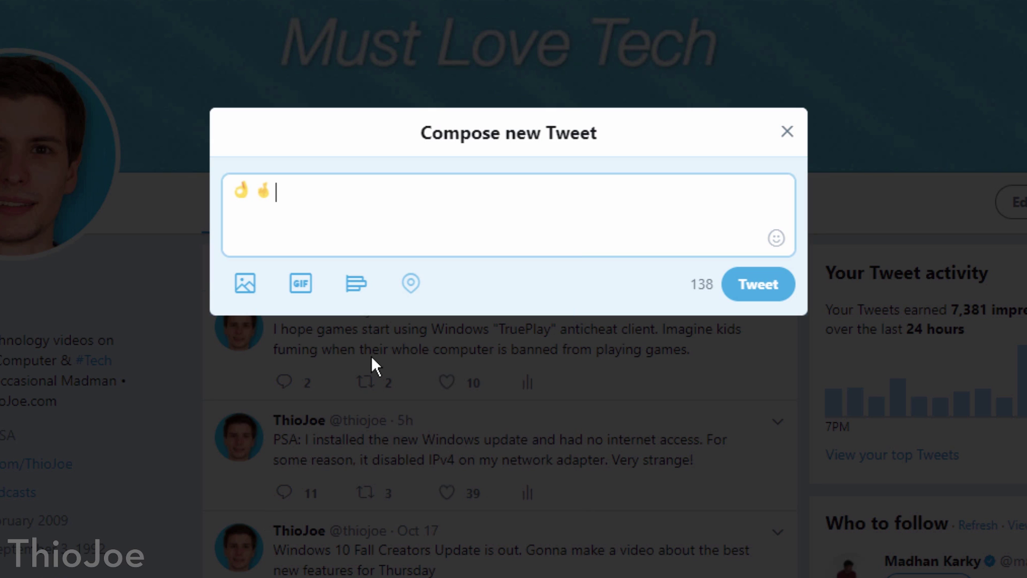
Browse the emoji panel's categories over the tweet, view its search page, and return to the recently used emojis
key("super+period")
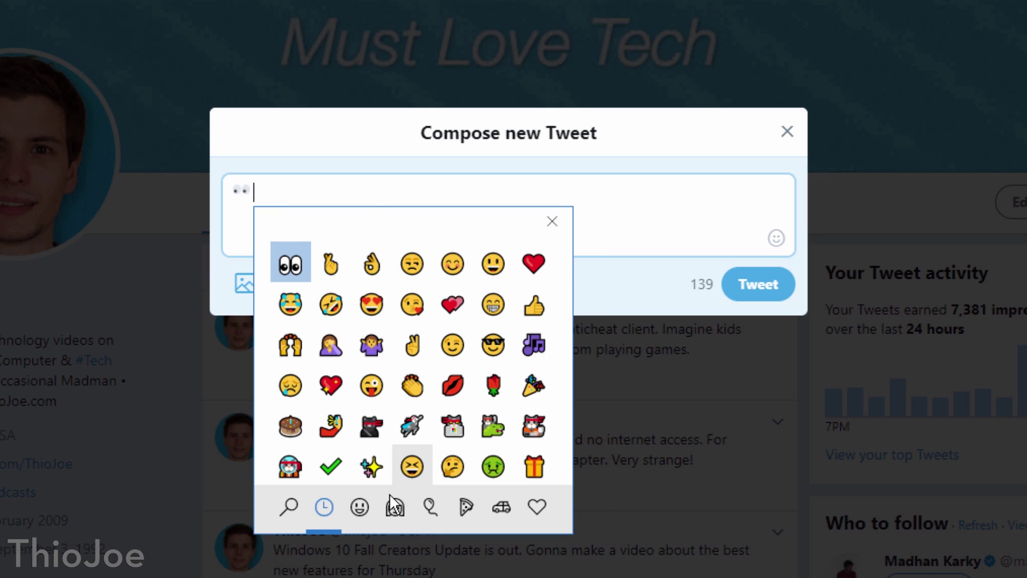
left_click(359, 506)
left_click(395, 508)
left_click(429, 507)
left_click(466, 506)
left_click(500, 511)
left_click(537, 508)
left_click(466, 511)
left_click(394, 511)
left_click(325, 515)
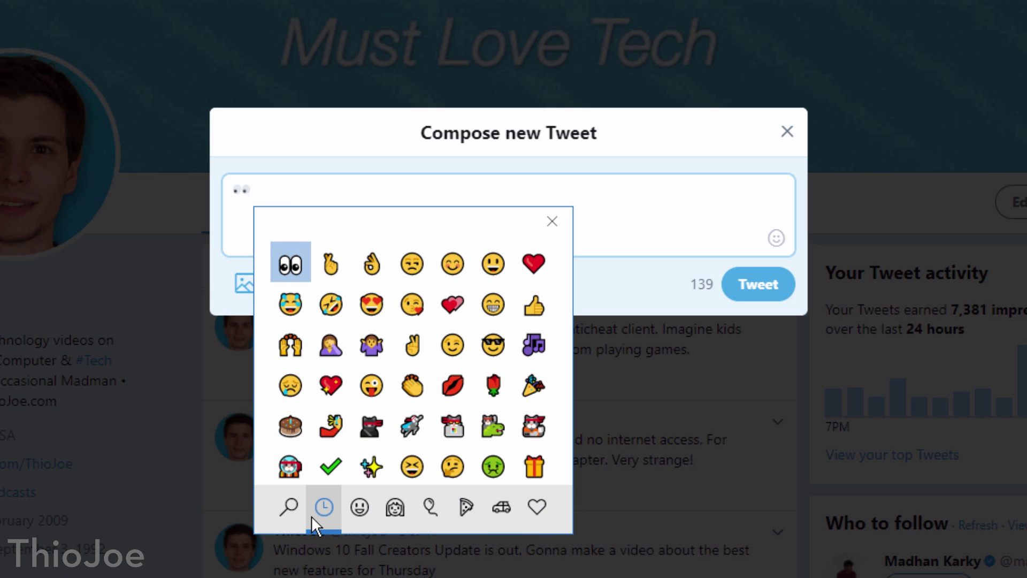
left_click(309, 512)
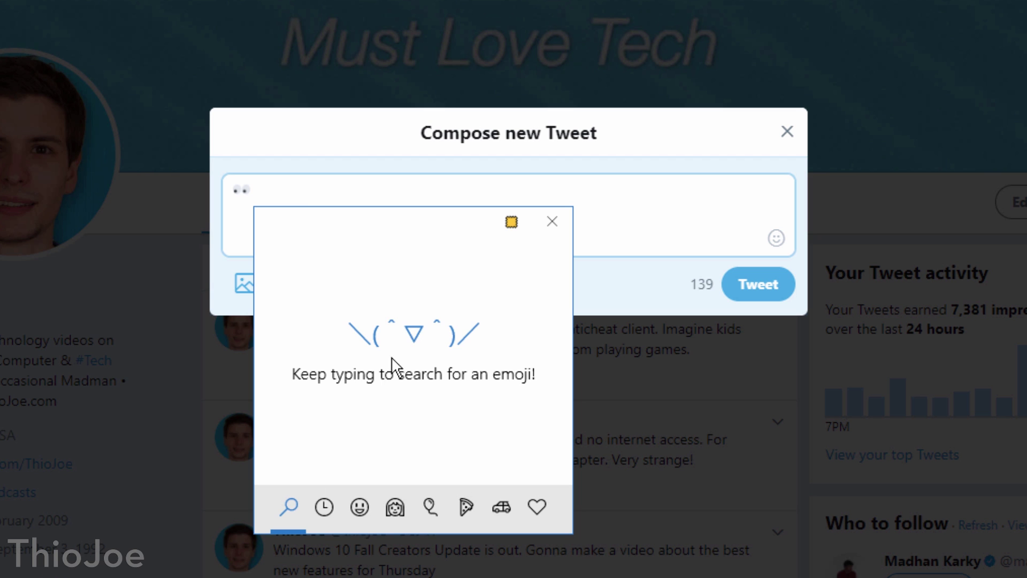
left_click(328, 505)
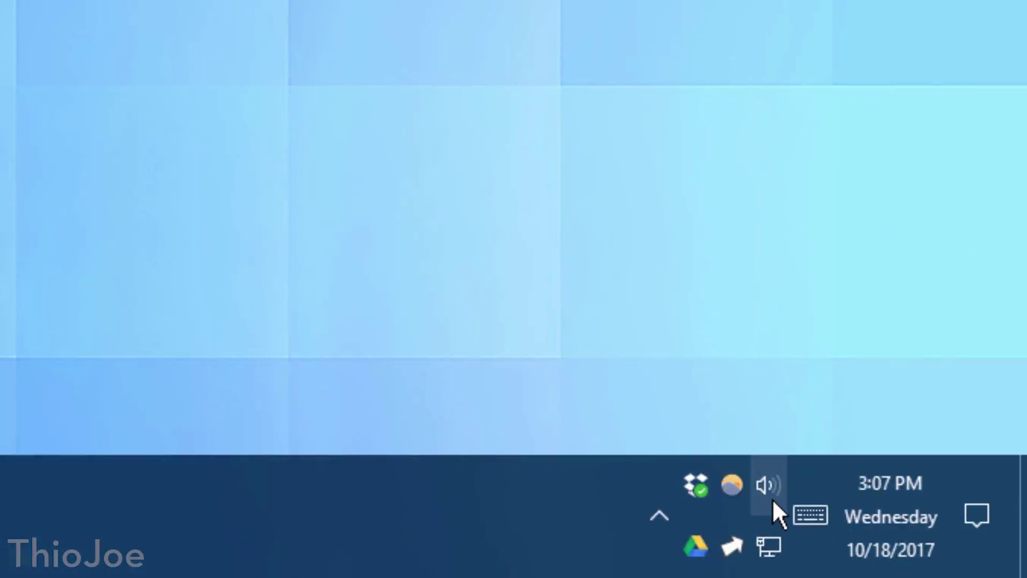
Choose Windows Sonic for Headphones as the spatial sound option for the system volume
right_click(780, 483)
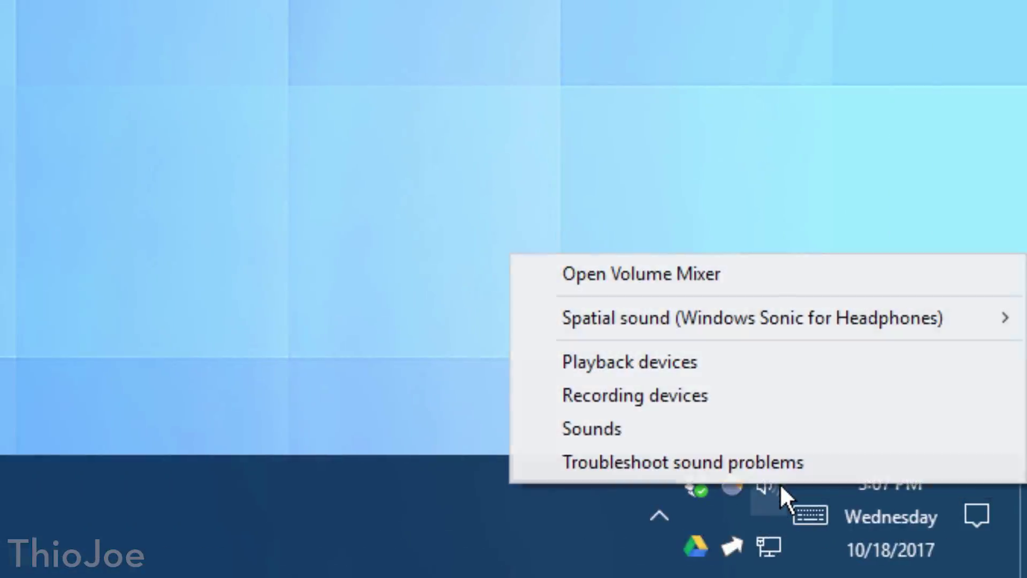
mouse_move(640, 315)
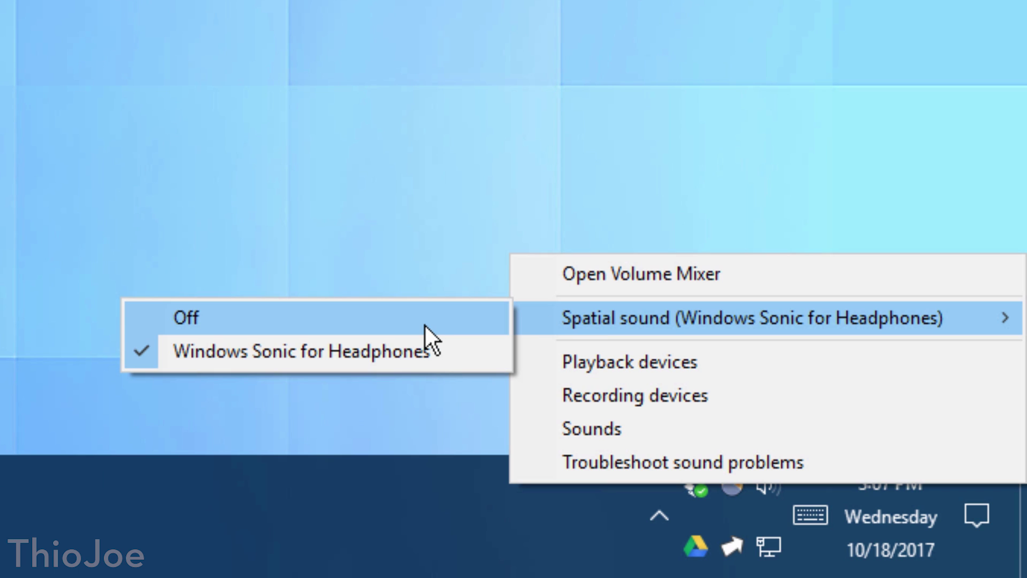
left_click(431, 352)
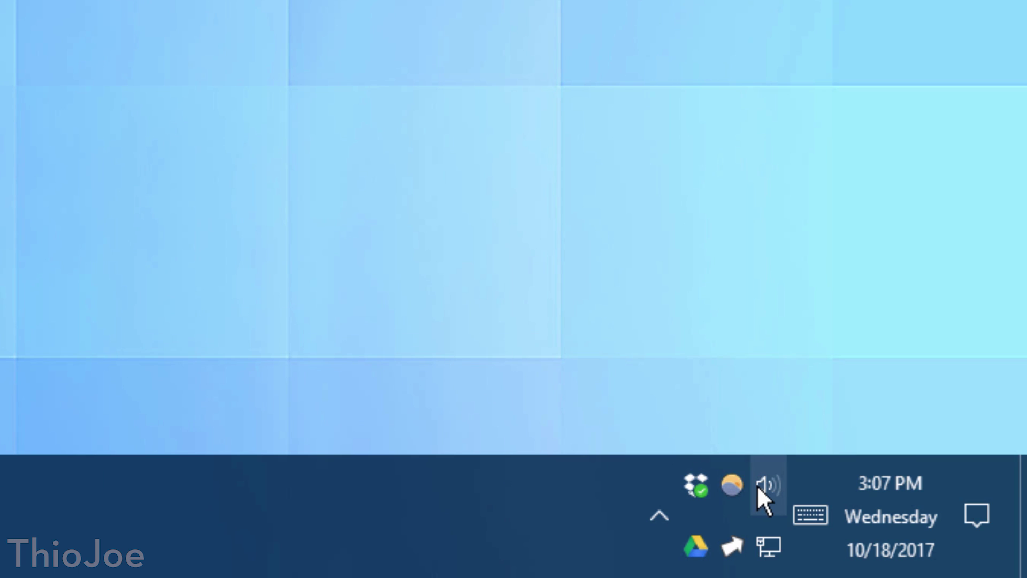
Open the main speakers' playback properties and look through the enhancements, advanced and spatial sound settings
right_click(758, 486)
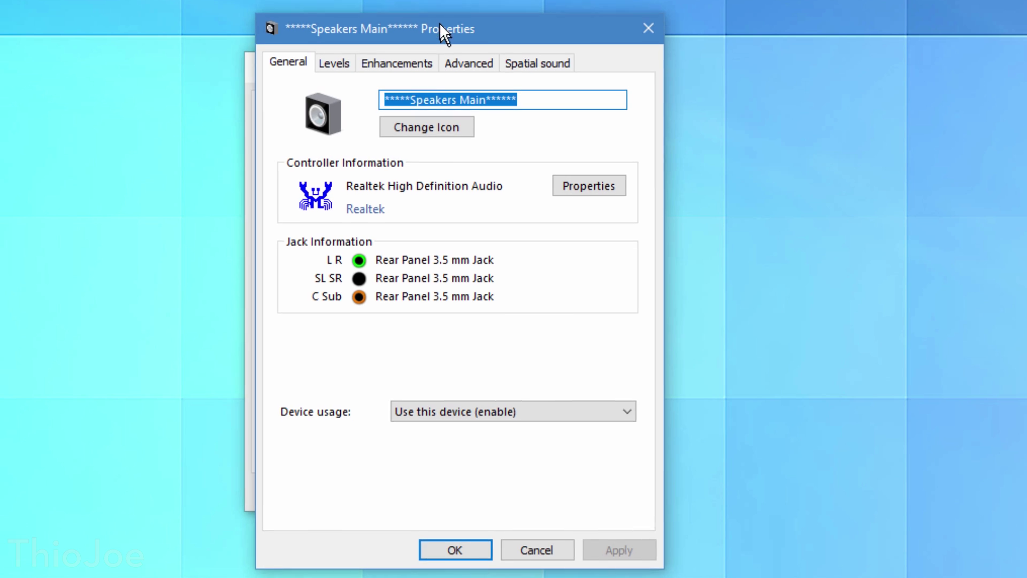
left_click(421, 59)
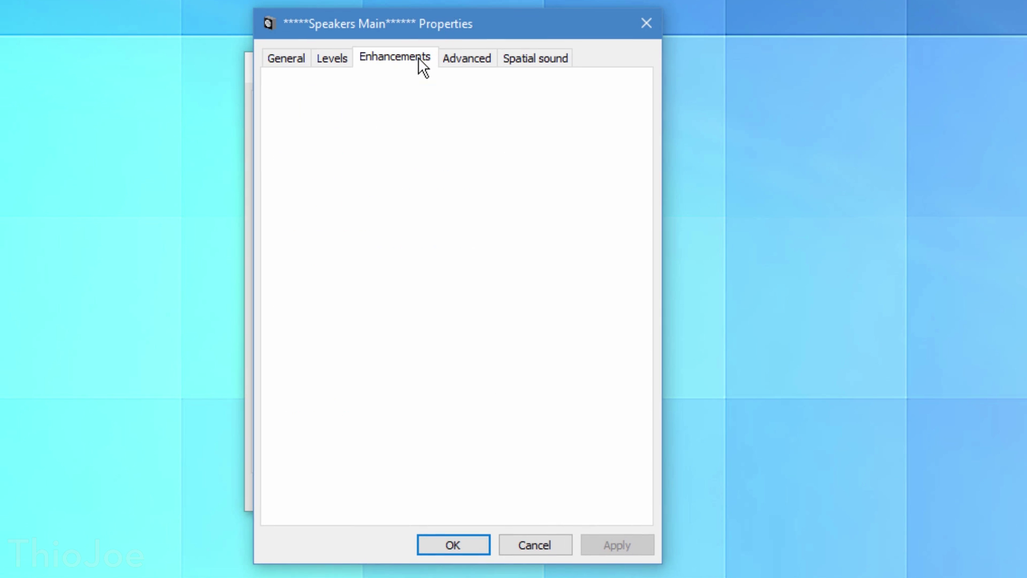
left_click(454, 58)
left_click(534, 58)
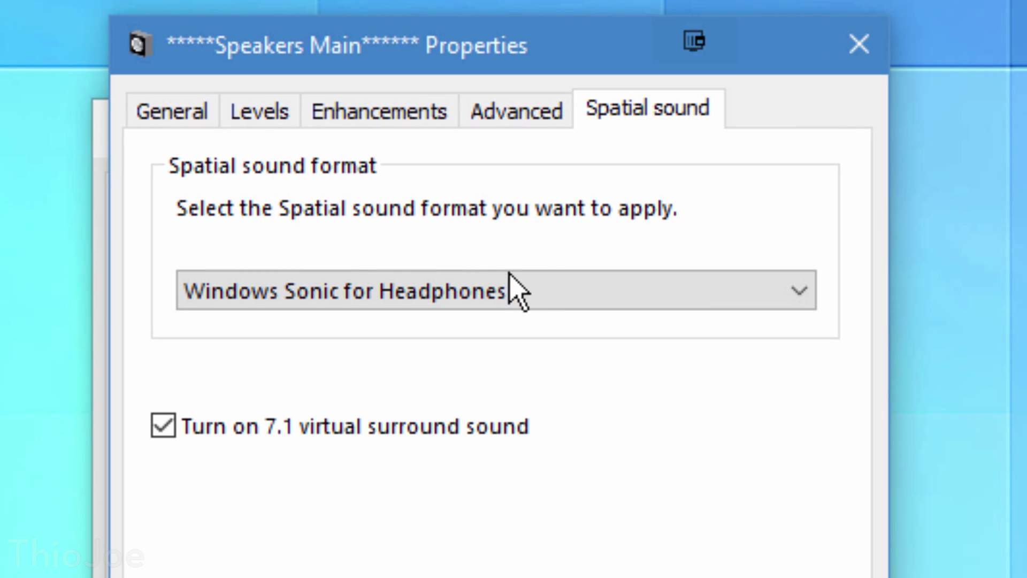
Switch the main speakers' spatial sound format to Off and back to Windows Sonic for Headphones
left_click(503, 275)
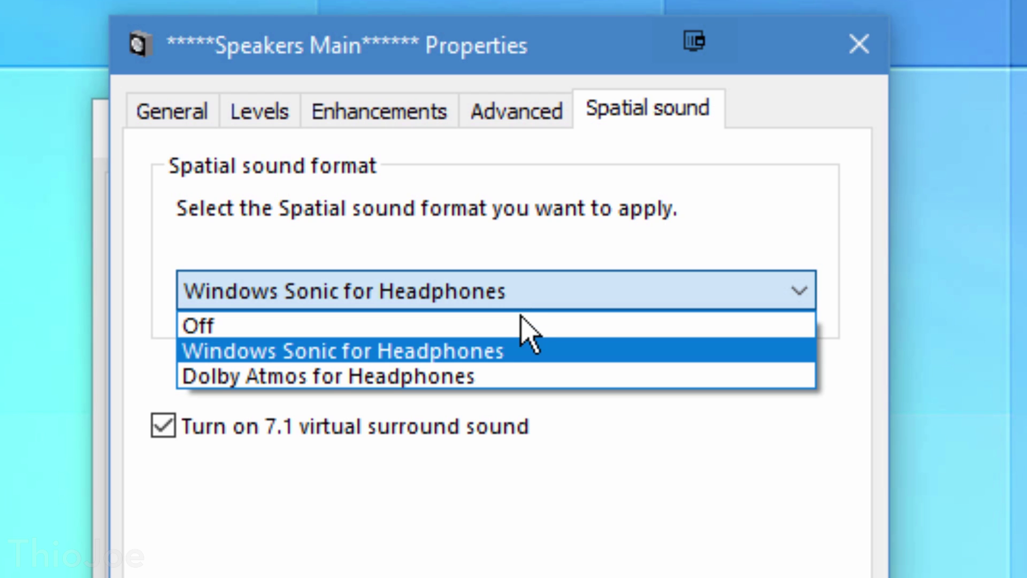
left_click(521, 323)
left_click(526, 299)
left_click(516, 351)
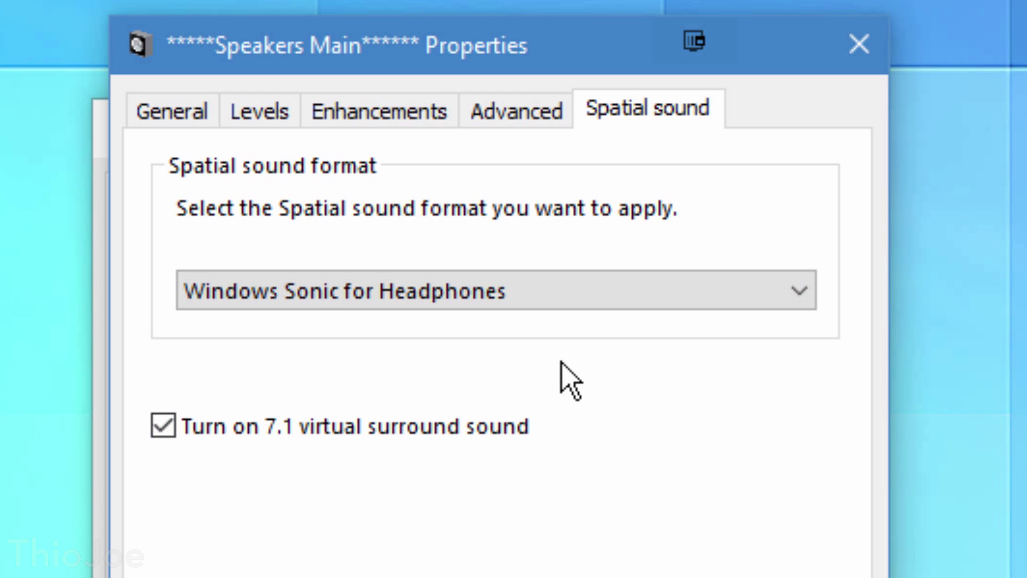
Try another spatial sound format for the main speakers and reselect one from the available formats
left_click(535, 302)
left_click(536, 321)
left_click(539, 304)
left_click(535, 352)
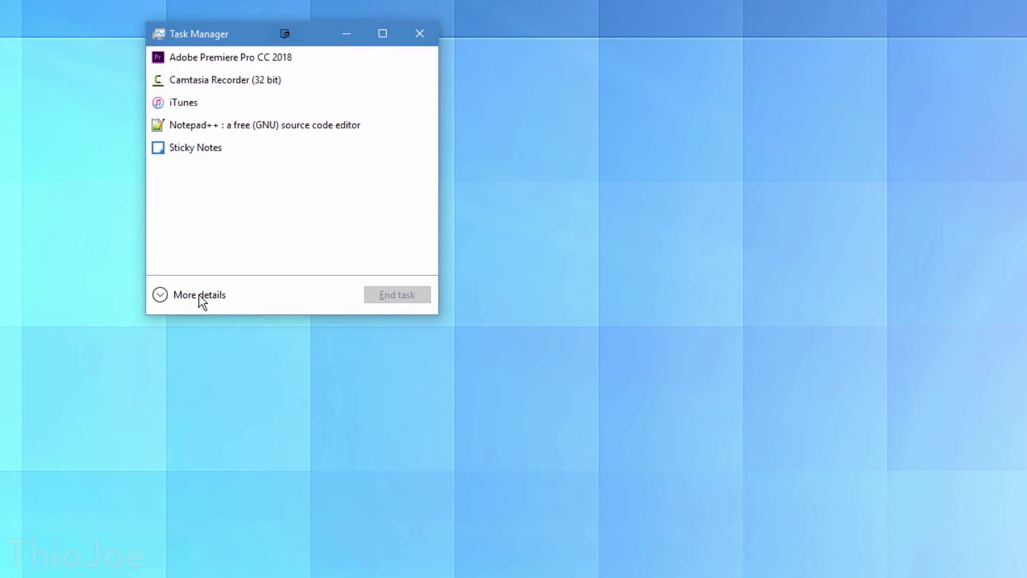
Switch to Task Manager, expand it to the detailed view and show the performance graphs for GPU 0 in a widened window
left_click(202, 301)
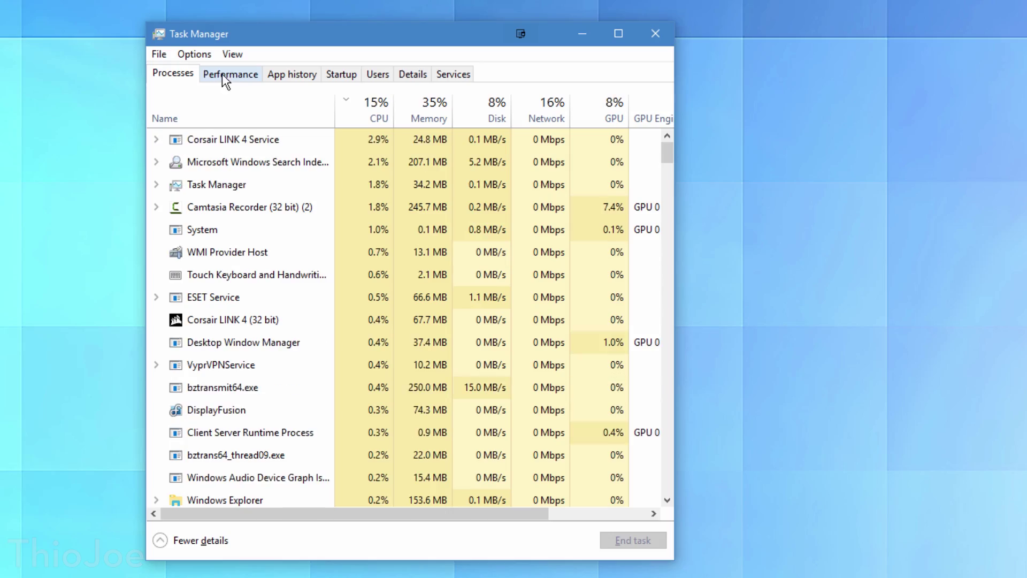
left_click(222, 75)
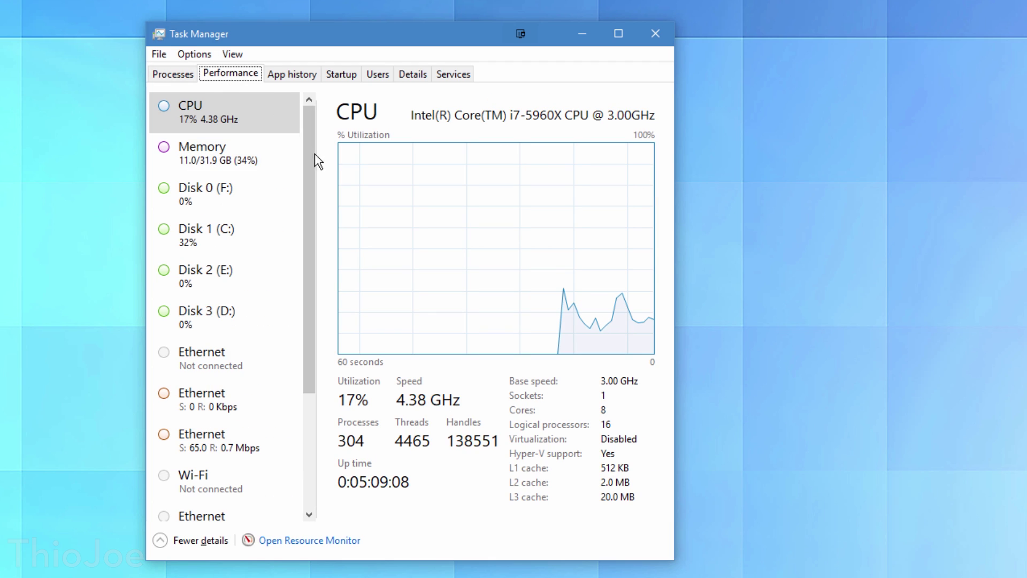
left_click_drag(321, 155, 335, 156)
left_click_drag(679, 230, 846, 219)
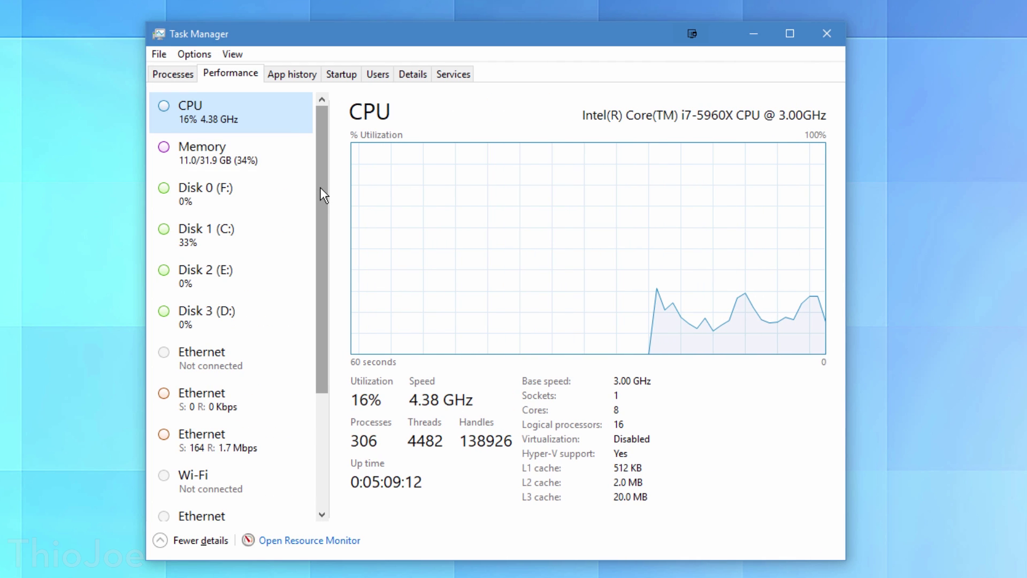
scroll(310, 214, "down", 5)
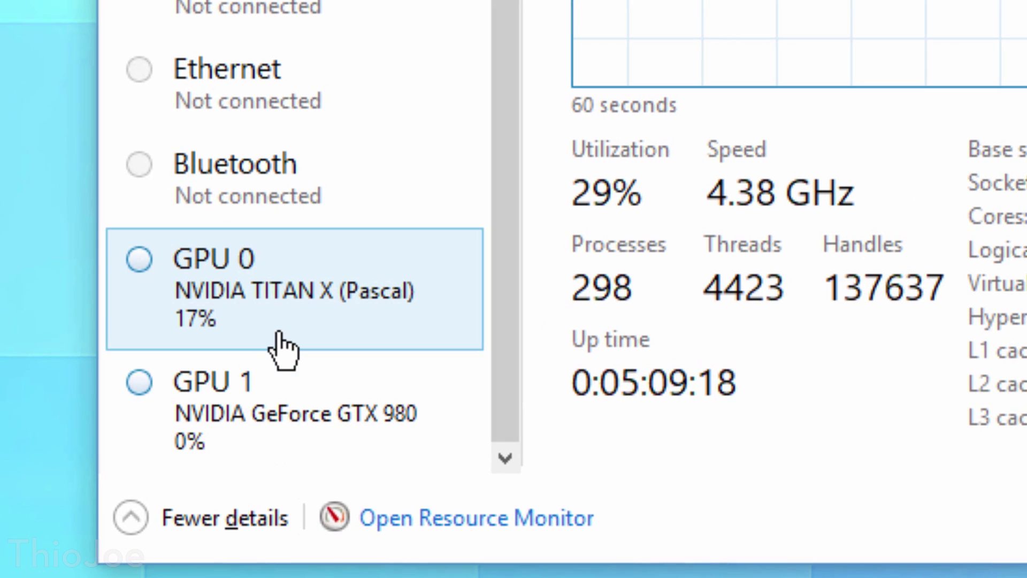
left_click(241, 422)
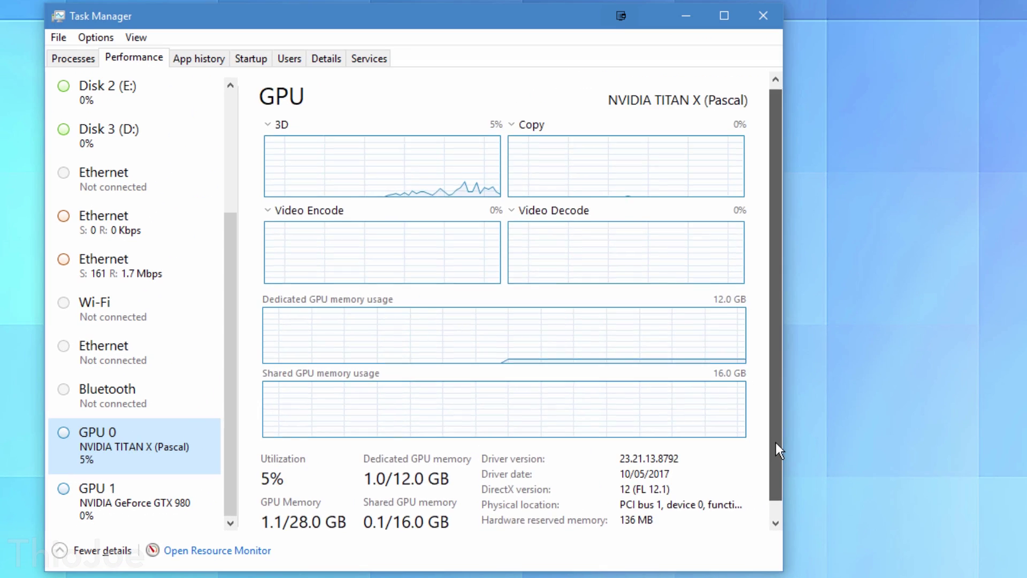
Examine GPU 0's usage graphs, memory figures and driver details, and check the GPU 1 entry
left_click_drag(776, 442, 774, 474)
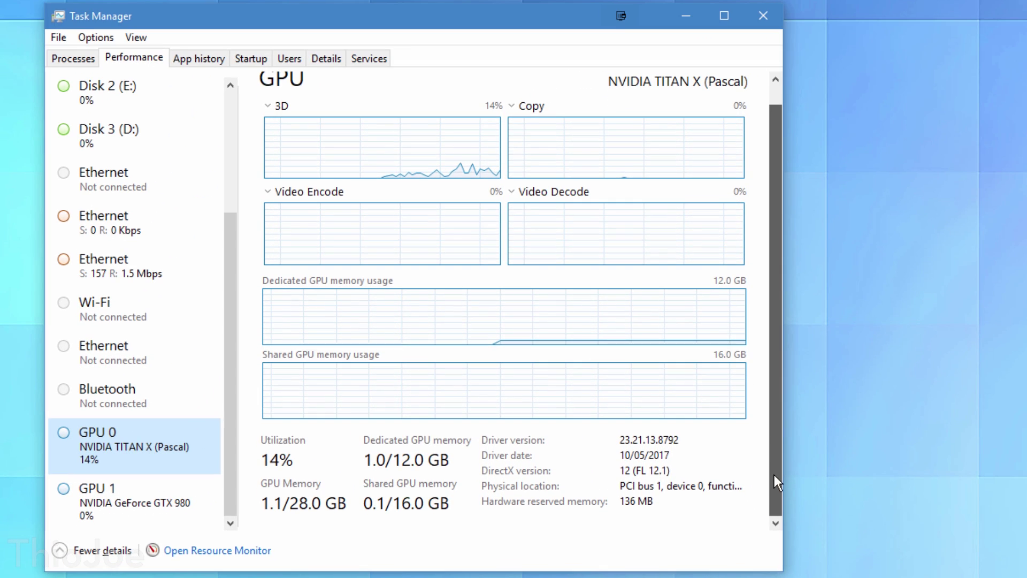
left_click(138, 503)
left_click(147, 465)
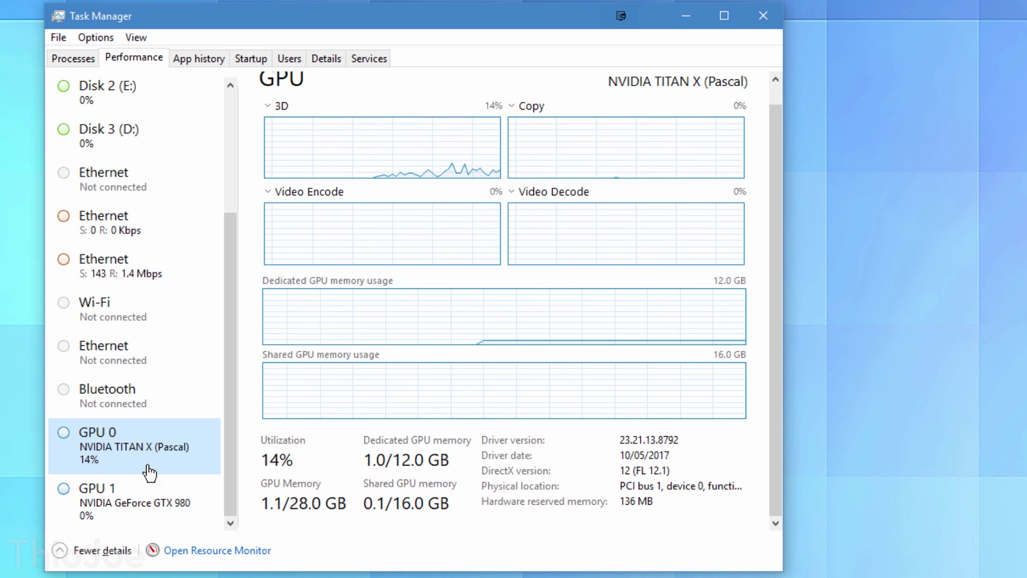
left_click_drag(778, 363, 781, 315)
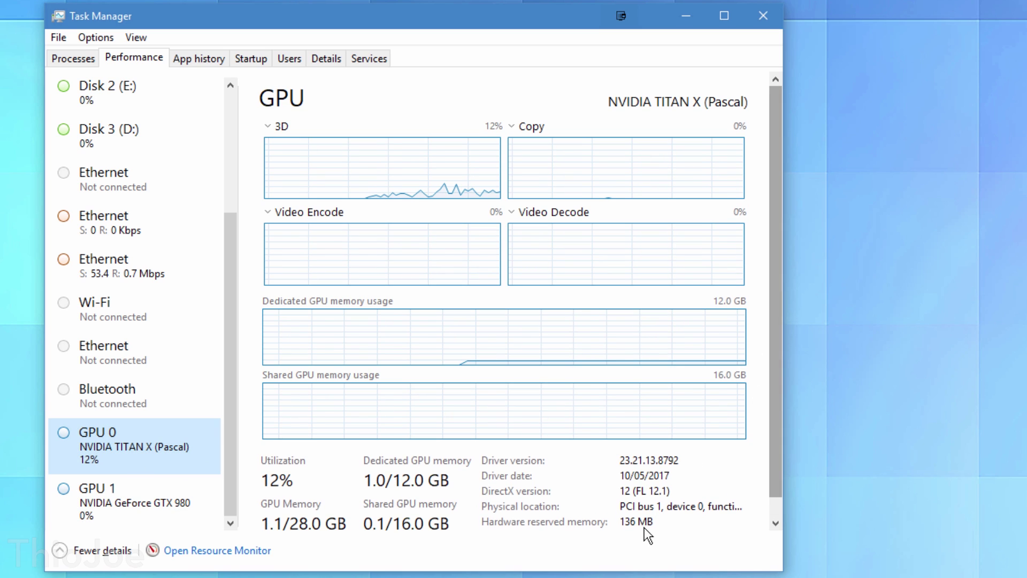
left_click_drag(610, 570, 610, 577)
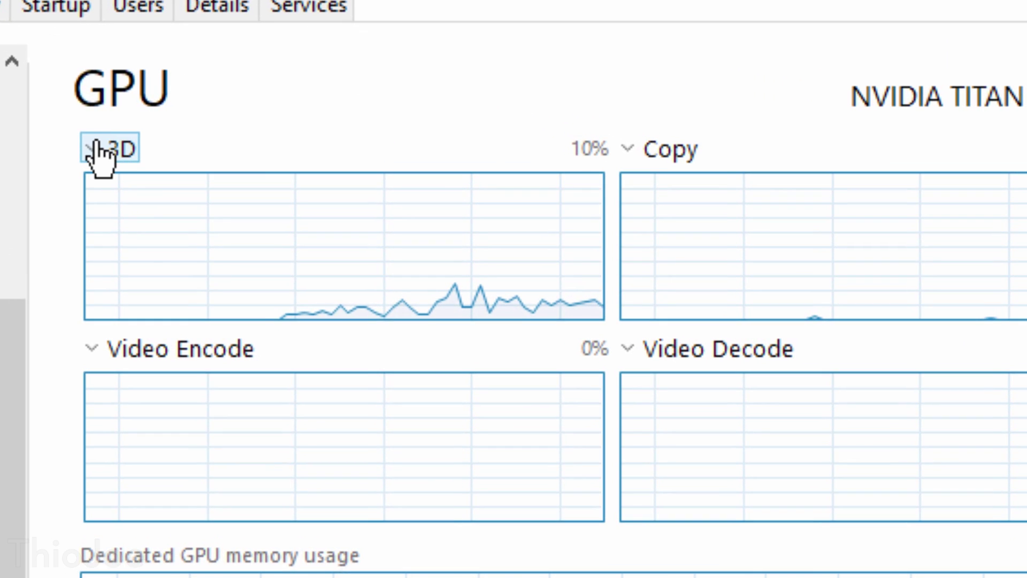
View the engine choices for GPU 0's 3D graph and the display options of the shared memory graph
left_click(270, 127)
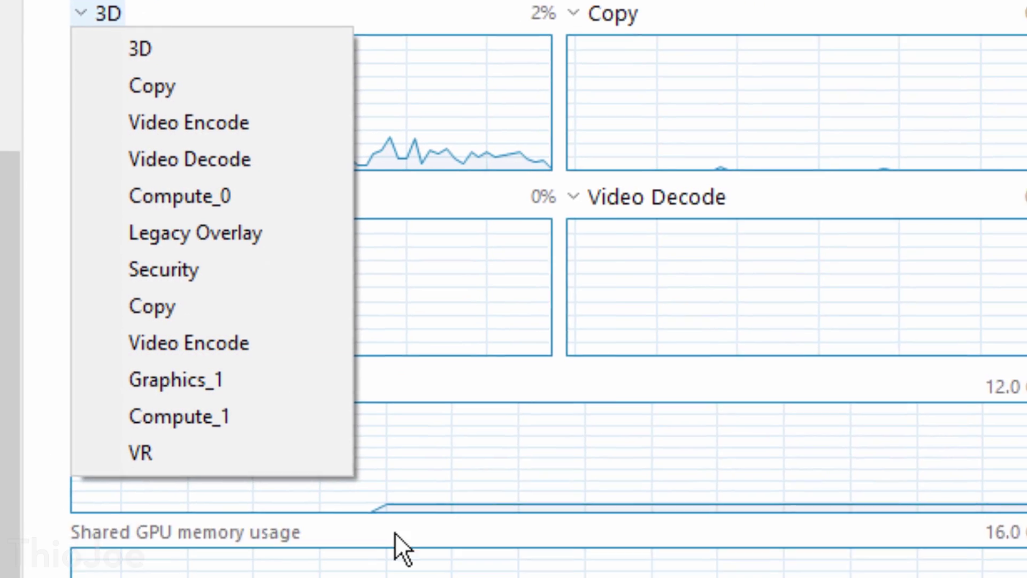
right_click(361, 325)
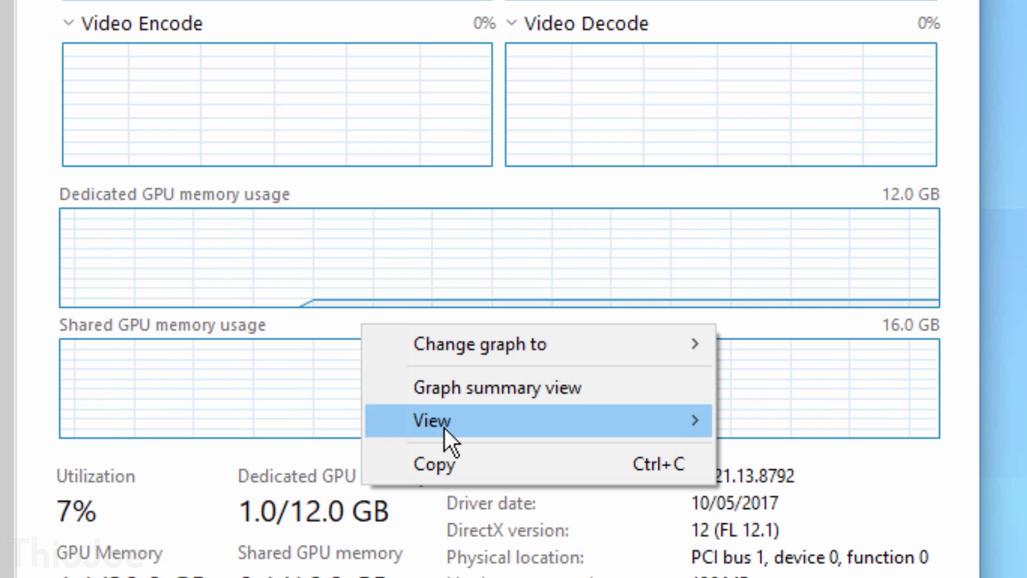
mouse_move(443, 428)
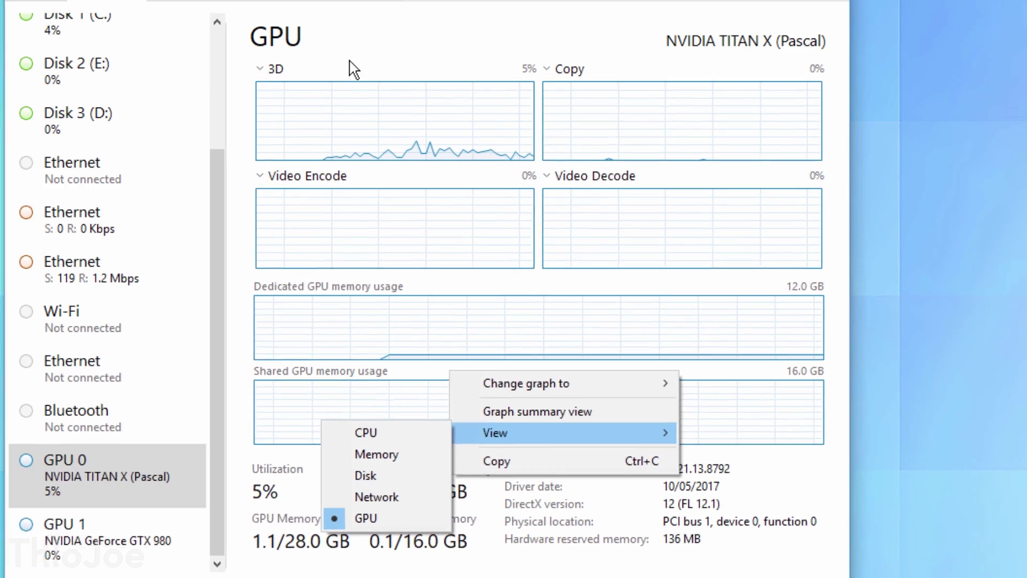
left_click(598, 0)
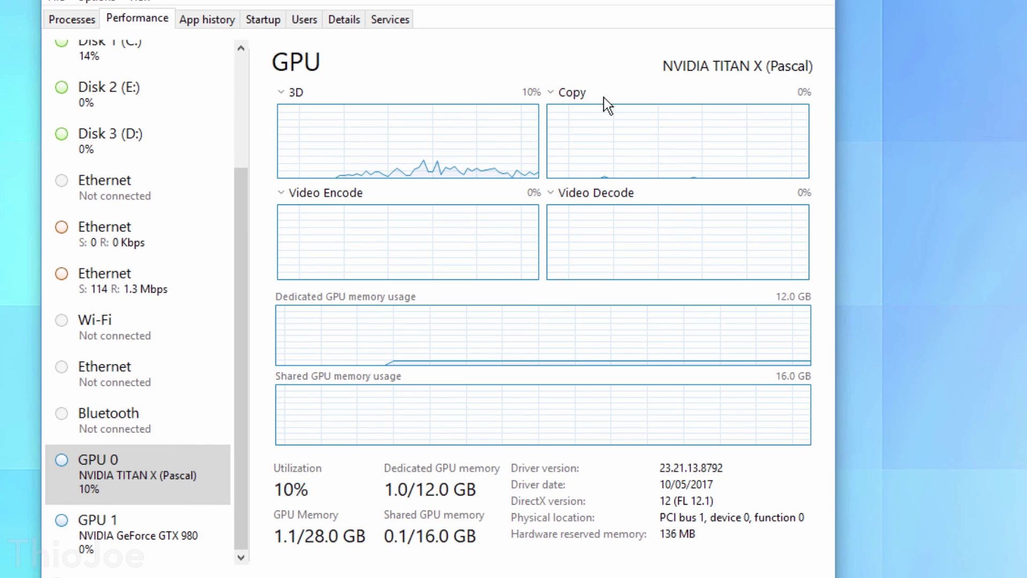
Switch GPU 0's second engine graph to Security, Copy and VR in turn, ending on the second Copy engine
left_click(571, 93)
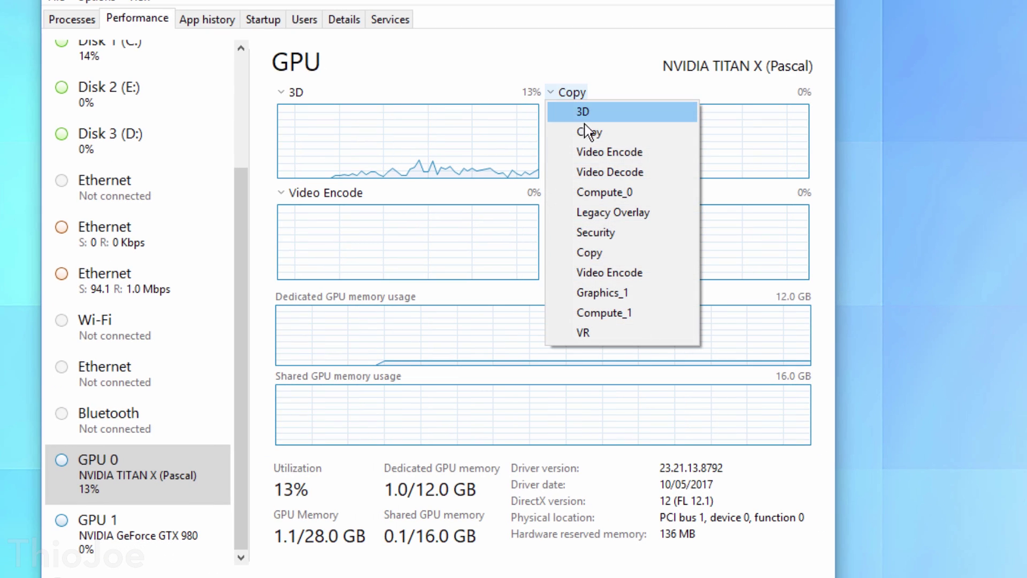
left_click(648, 236)
left_click(575, 95)
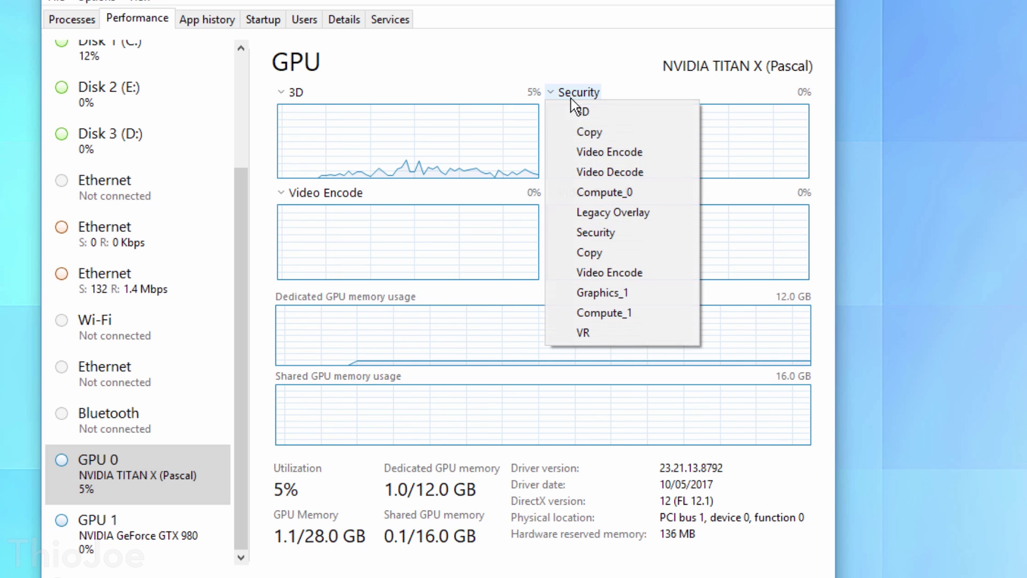
left_click(606, 131)
left_click(570, 93)
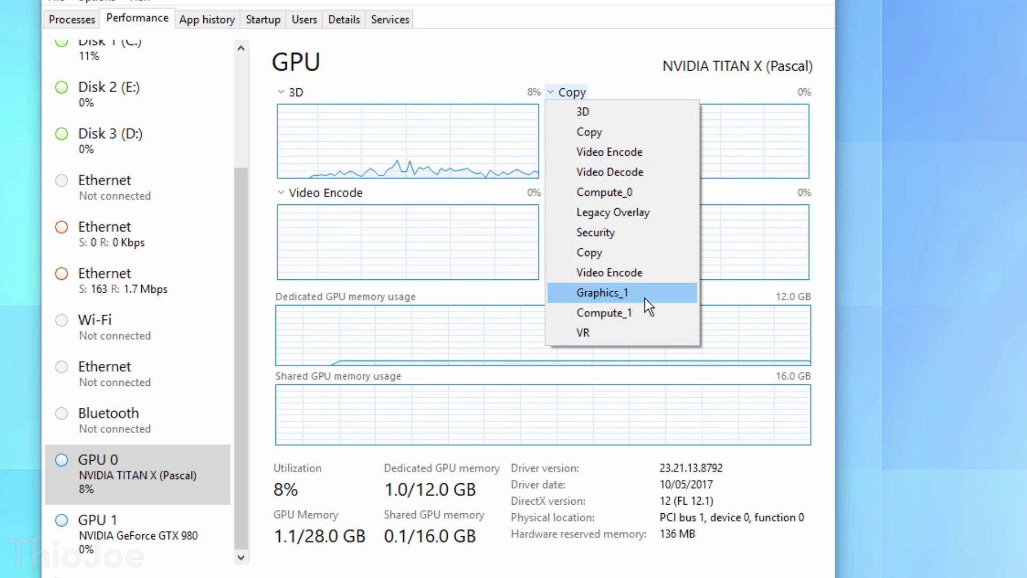
left_click(638, 332)
left_click(565, 93)
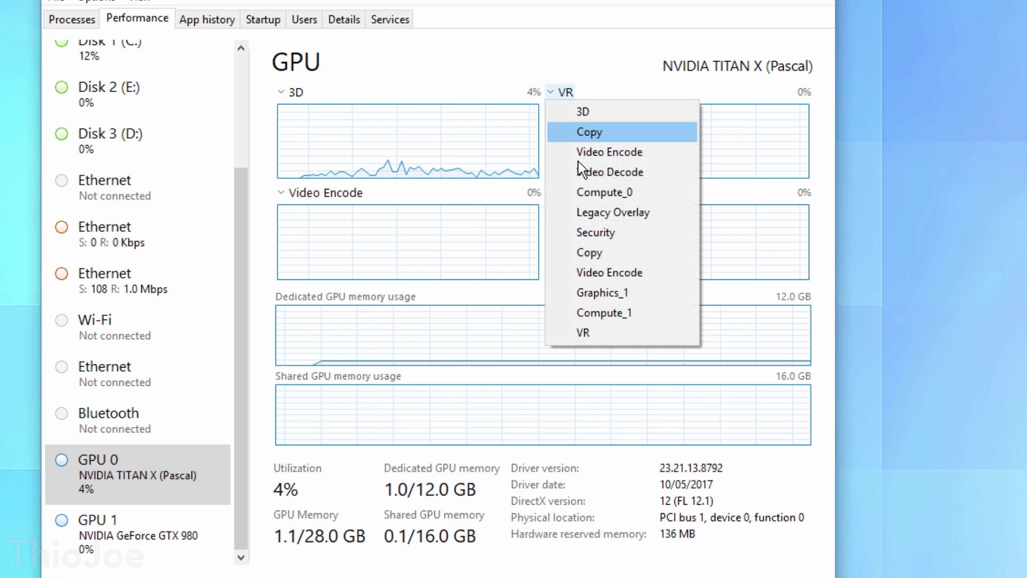
left_click(602, 255)
left_click(568, 92)
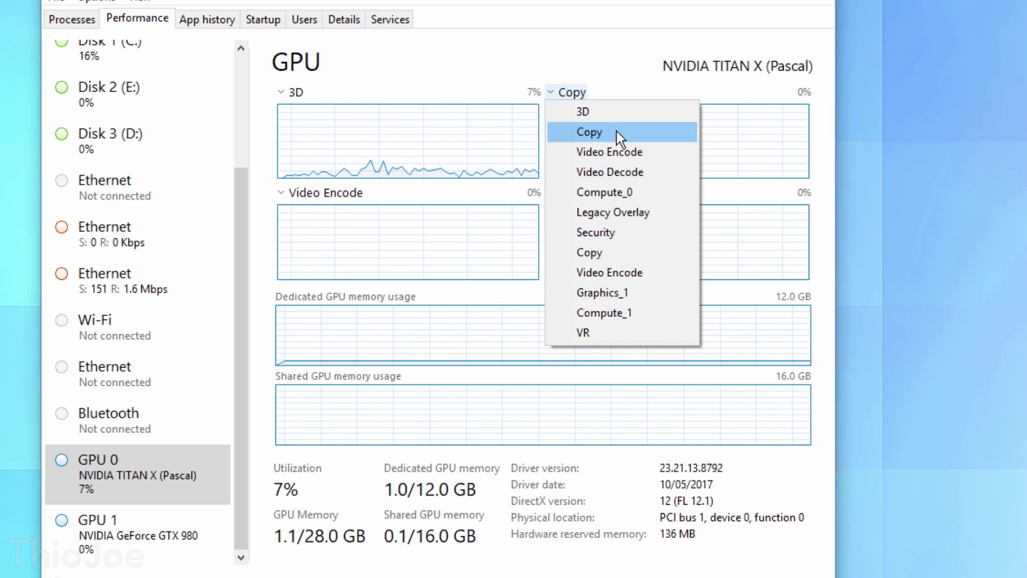
left_click(305, 411)
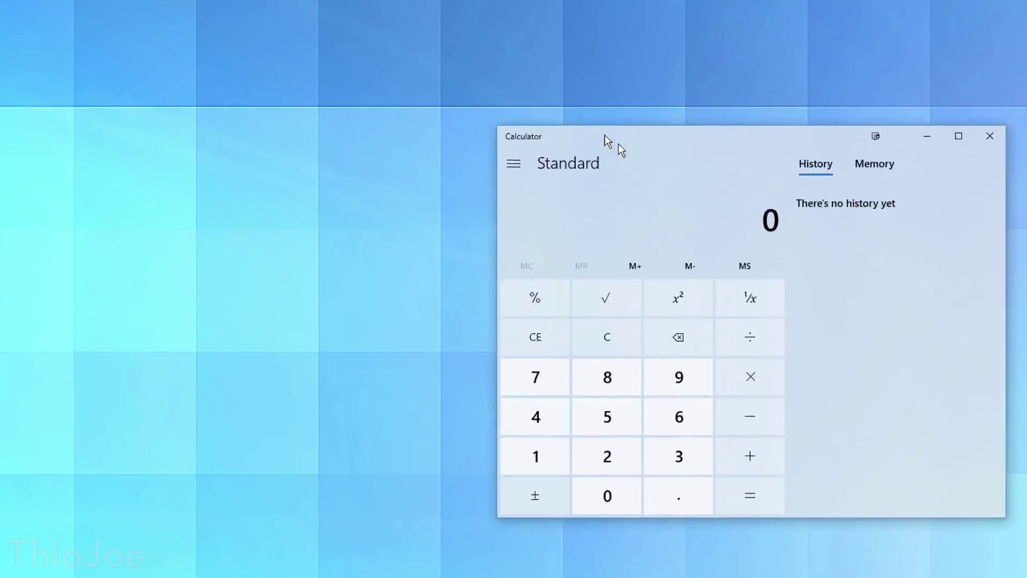
Switch to Calculator and move its window around the desktop until it partly overlaps the countryside photo
left_click_drag(607, 140, 506, 133)
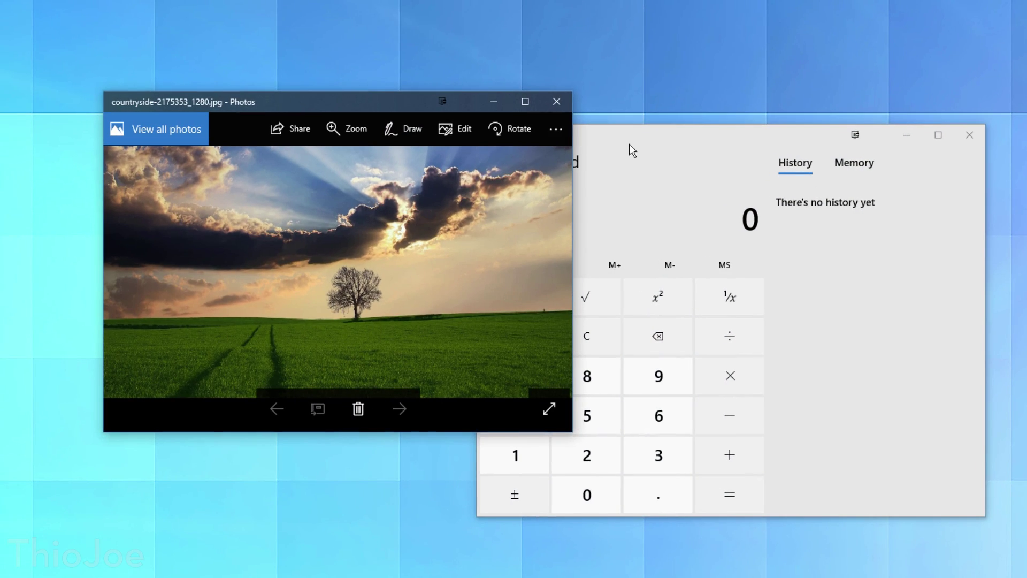
left_click(629, 143)
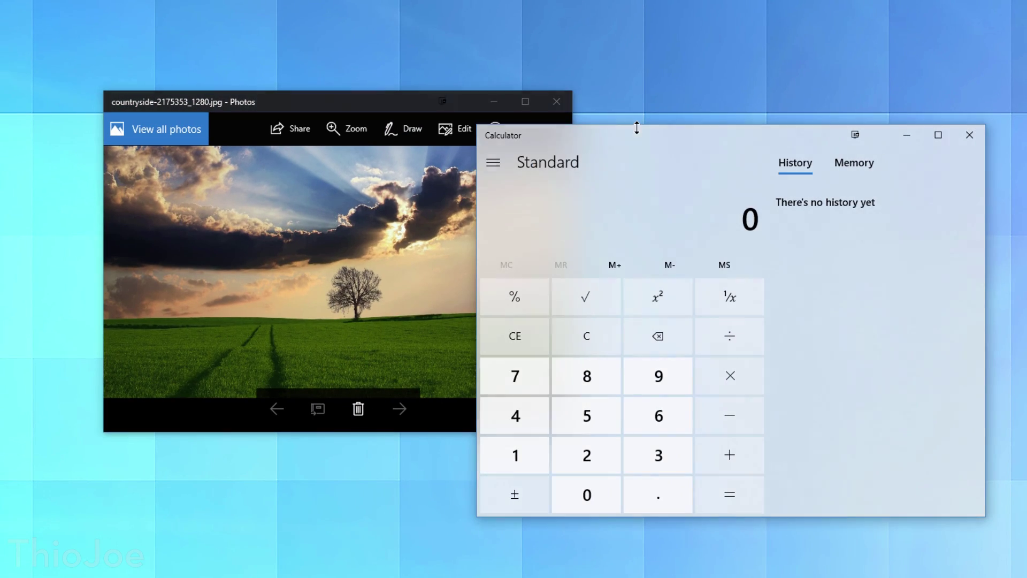
left_click_drag(634, 143, 716, 129)
left_click_drag(632, 125, 653, 119)
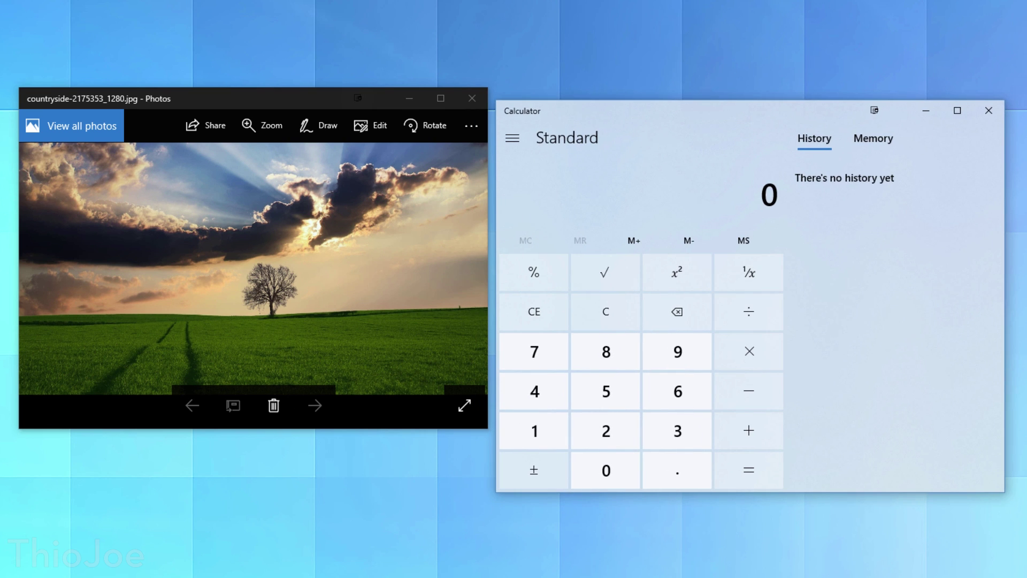
left_click_drag(610, 95, 387, 159)
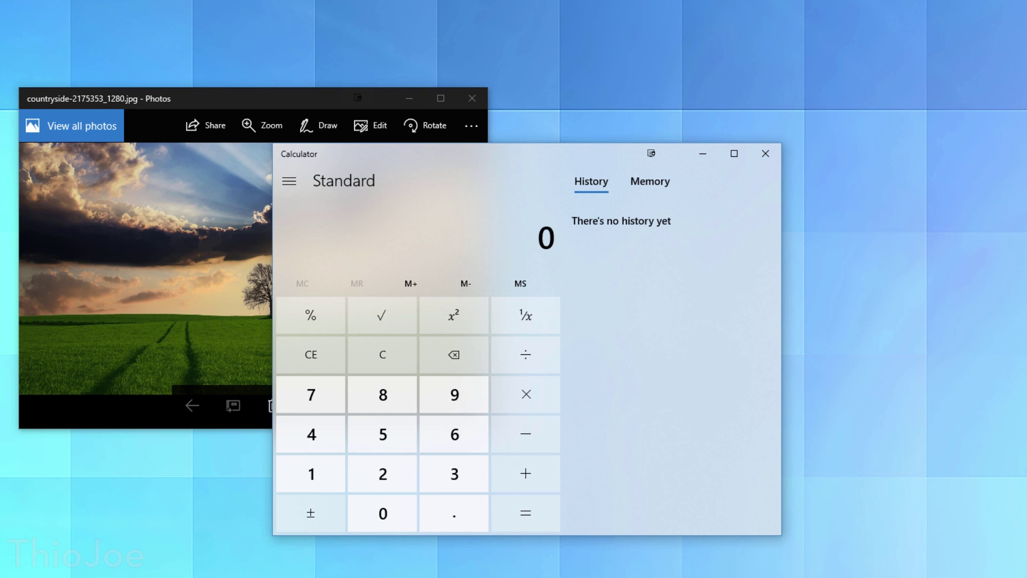
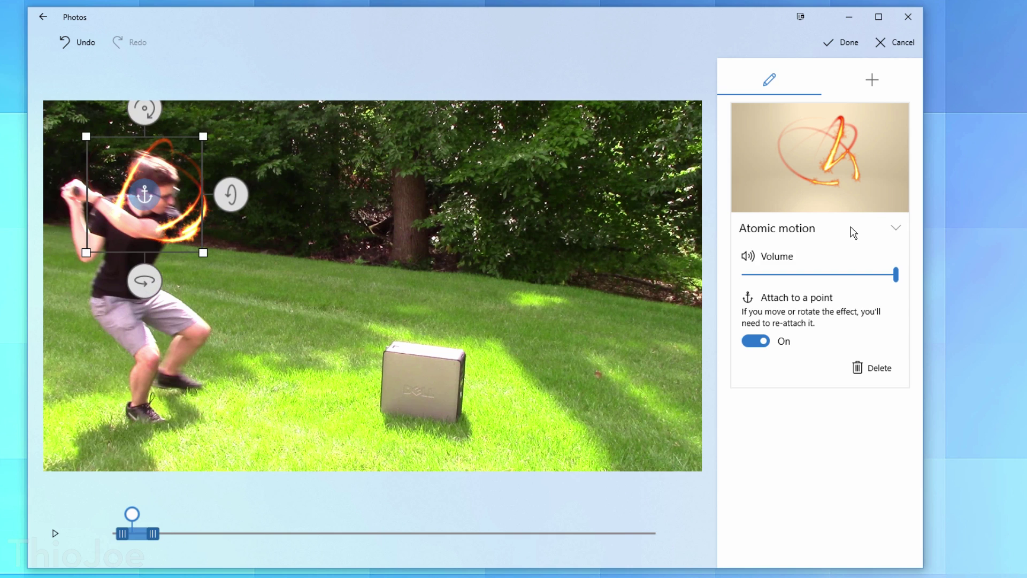
Switch to the video open in Photos and delete its existing Atomic motion effect
left_click(859, 360)
left_click_drag(135, 516, 141, 514)
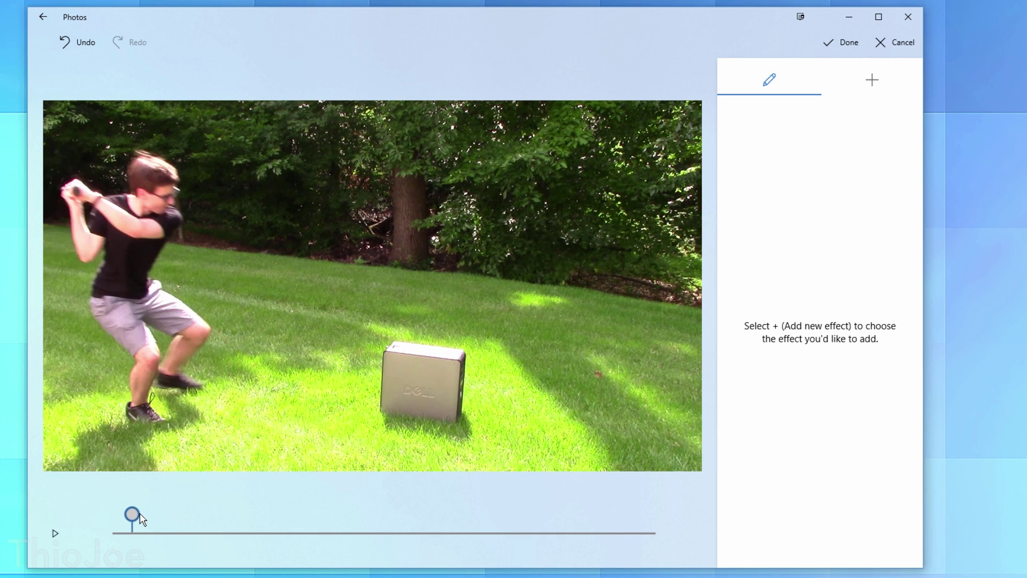
Add the Atomic motion effect over the man's head and shoulders and attach it to a point
left_click(862, 87)
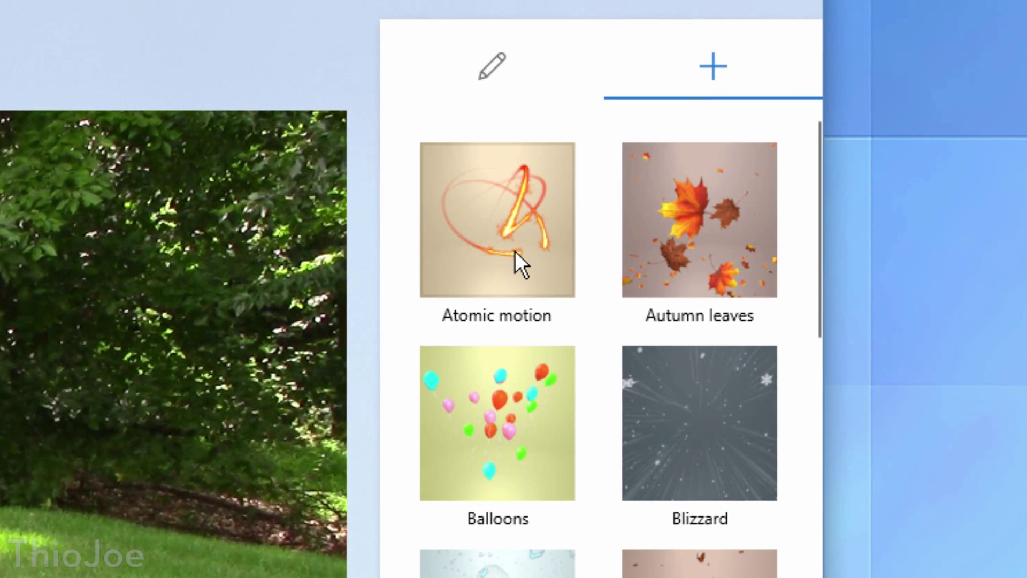
left_click(514, 251)
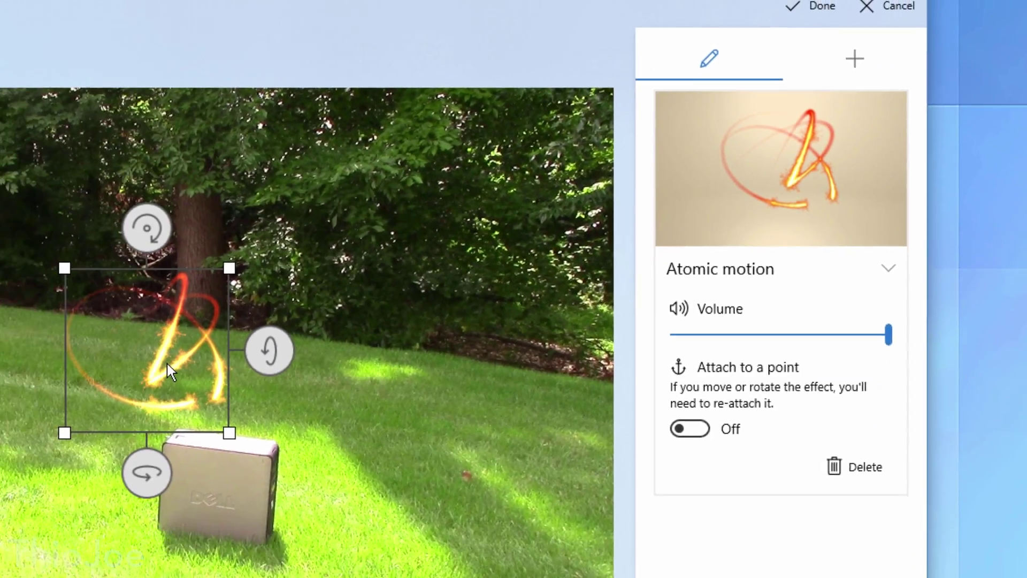
left_click_drag(167, 364, 0, 235)
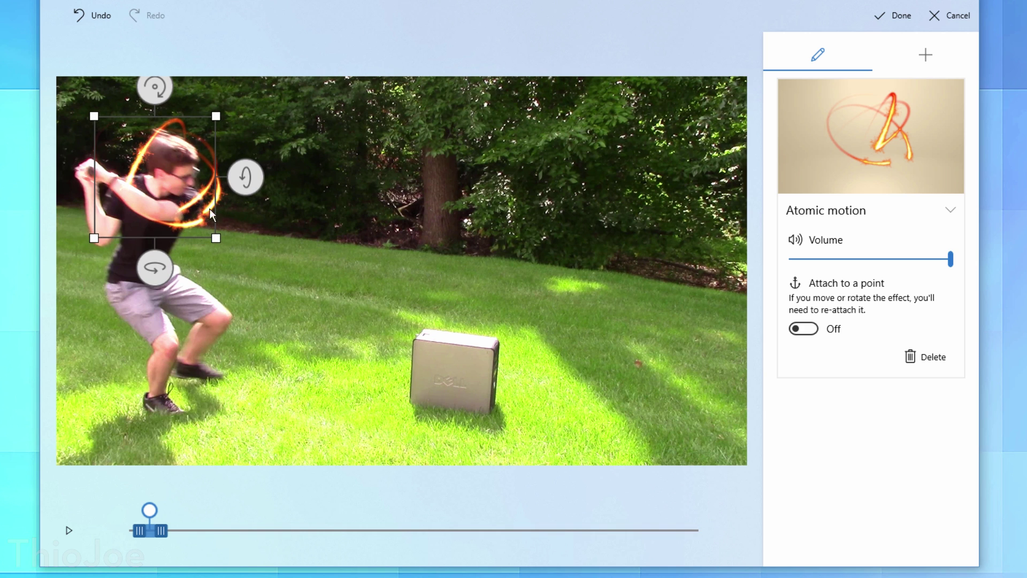
left_click(802, 328)
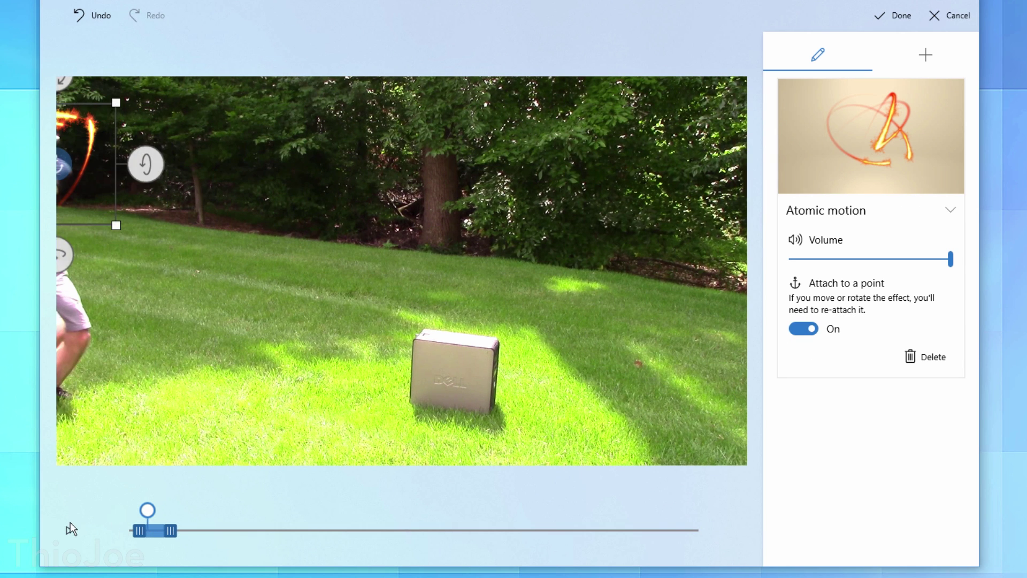
Play the video, rewind it to near the start and replay it to preview the attached effect
left_click(70, 531)
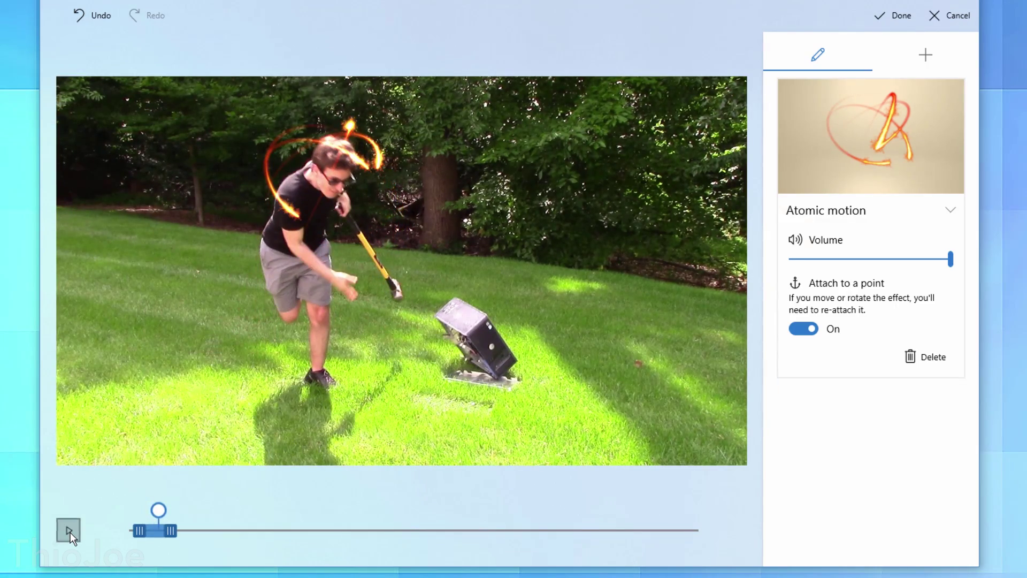
left_click(70, 532)
left_click_drag(159, 511, 134, 507)
left_click(69, 529)
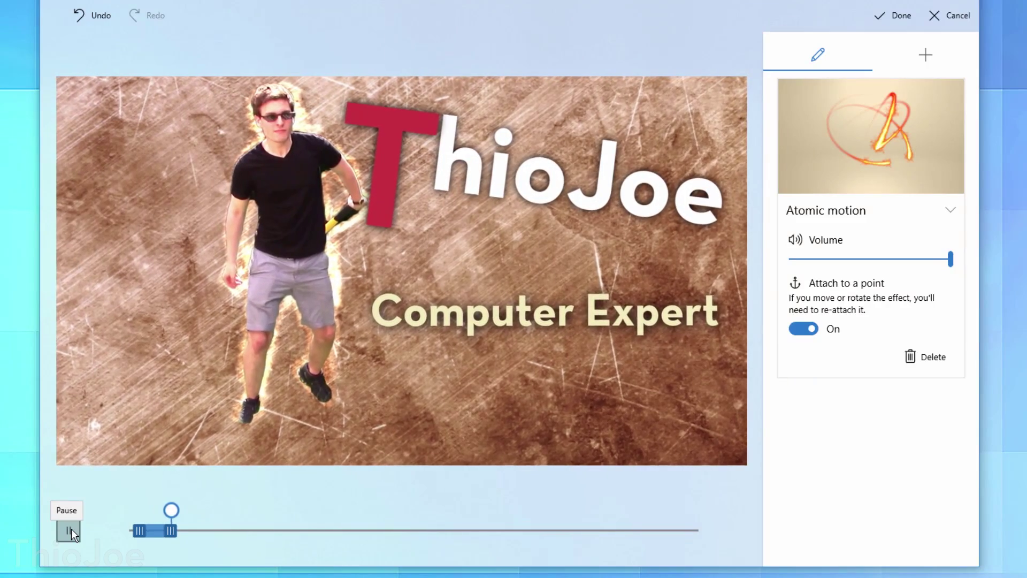
left_click(71, 528)
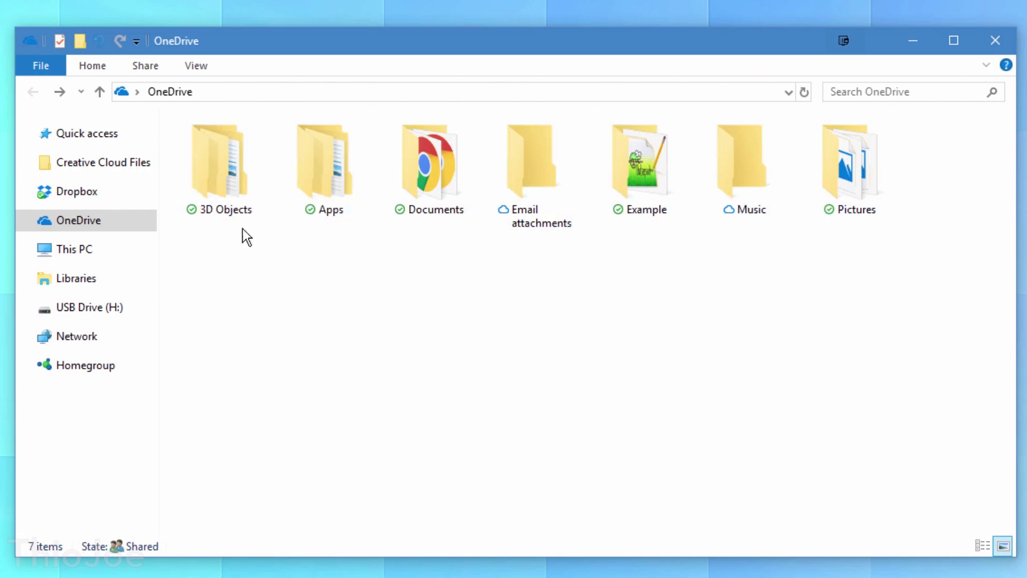
In the OneDrive Example folder, free up the local space used by test thing.txt
double_click(645, 204)
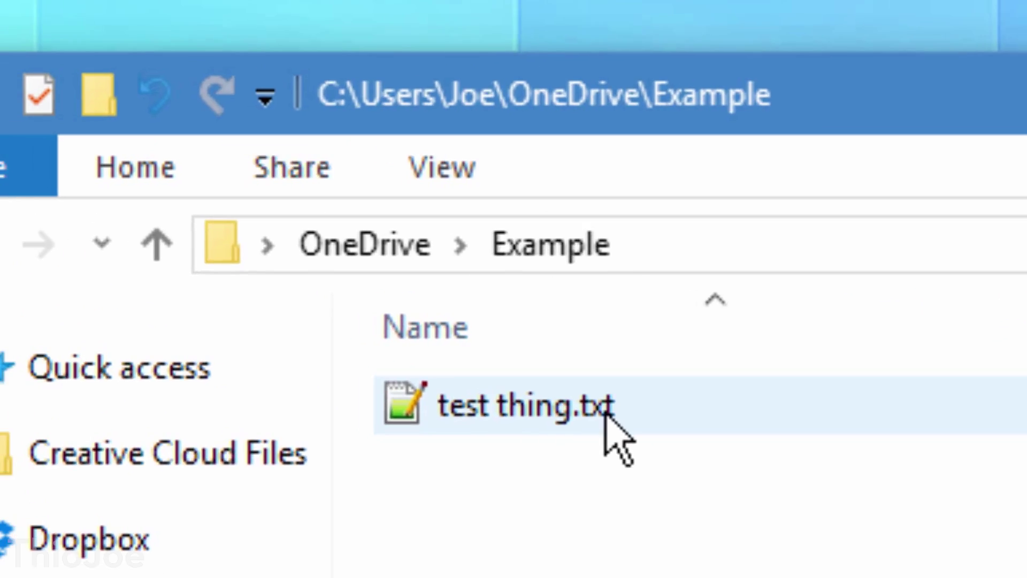
right_click(259, 184)
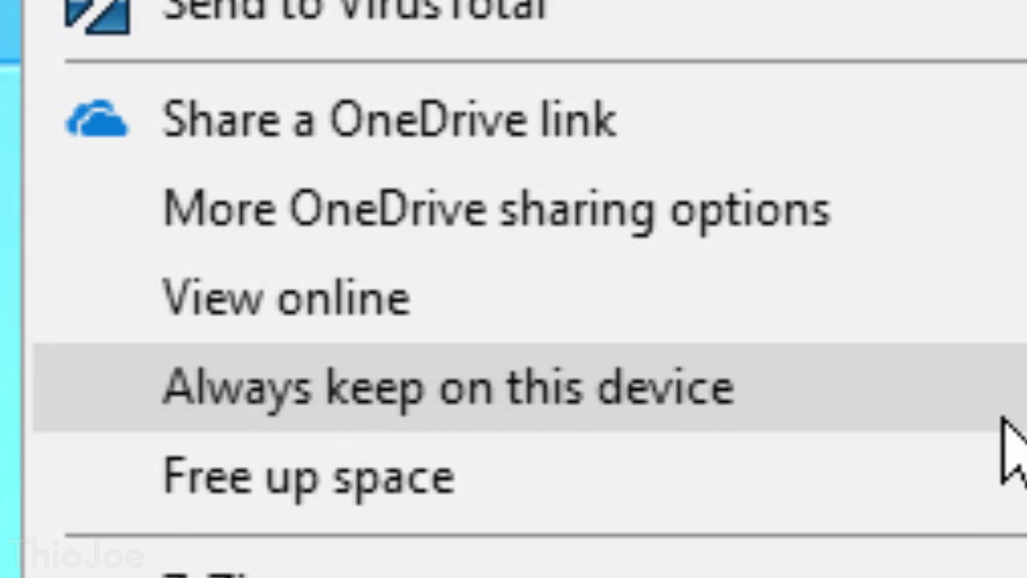
left_click(995, 476)
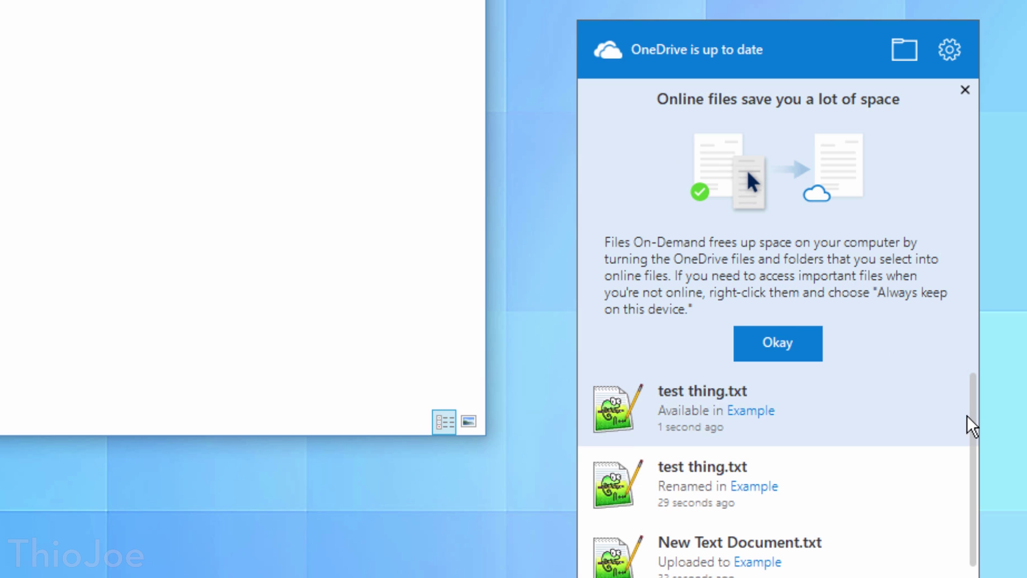
Look through the OneDrive activity list and dismiss the tip about online files saving space
scroll(973, 434, "down", 1)
scroll(962, 402, "up", 1)
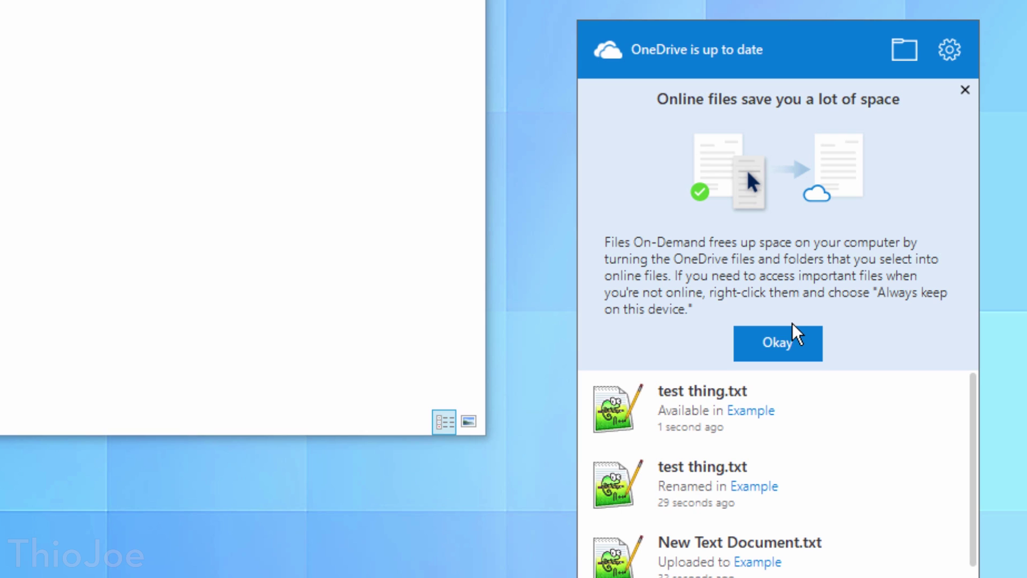
left_click(766, 346)
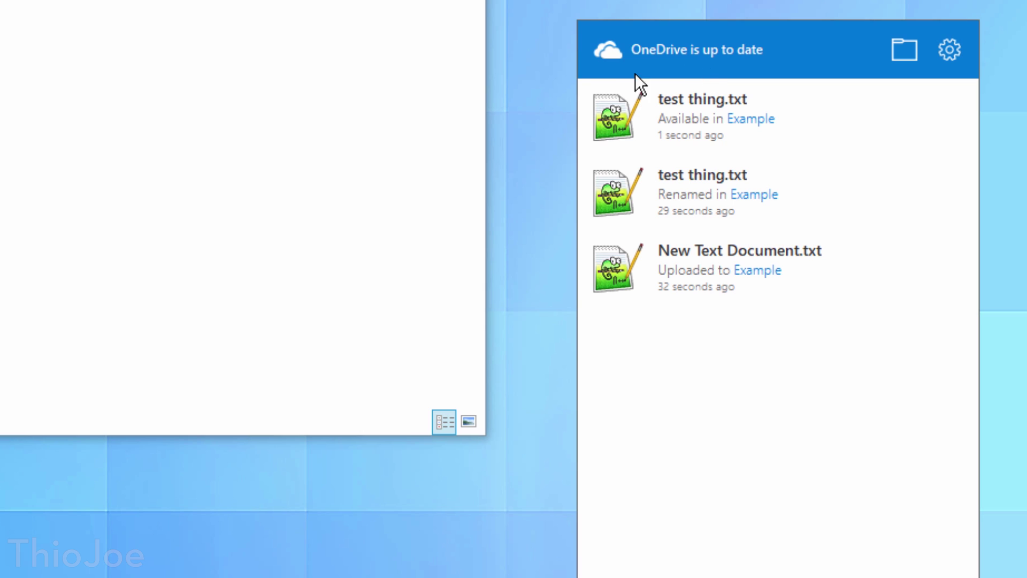
Open the online-only test thing.txt from the Example folder in Notepad++ and move its window away from the file list
left_click(200, 92)
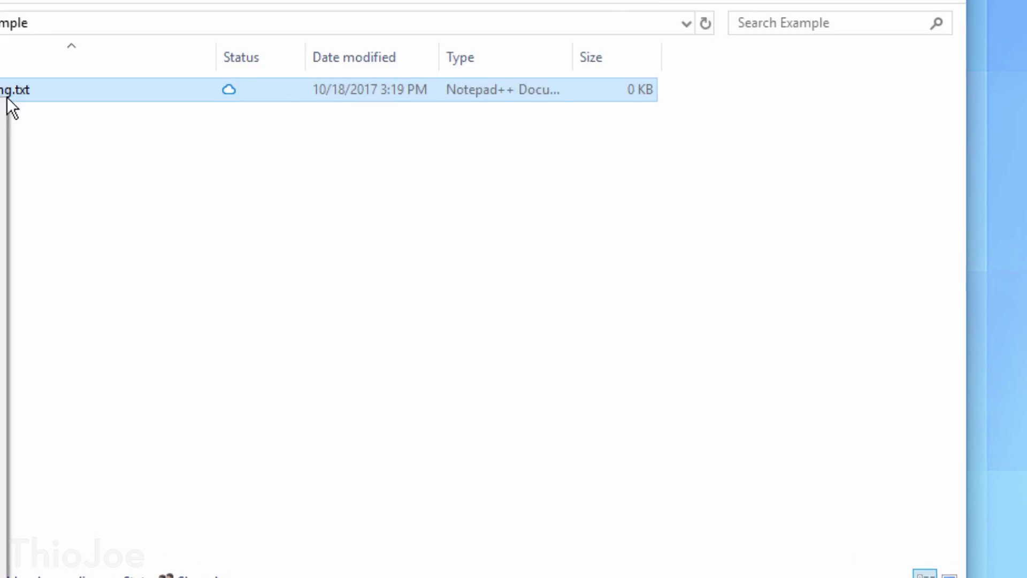
right_click(8, 94)
left_click(428, 277)
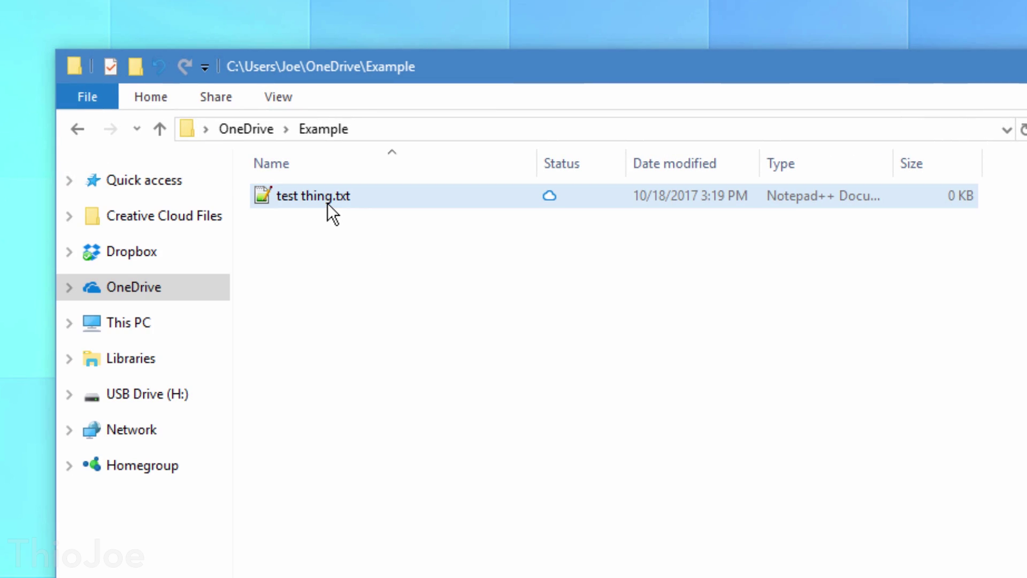
double_click(375, 201)
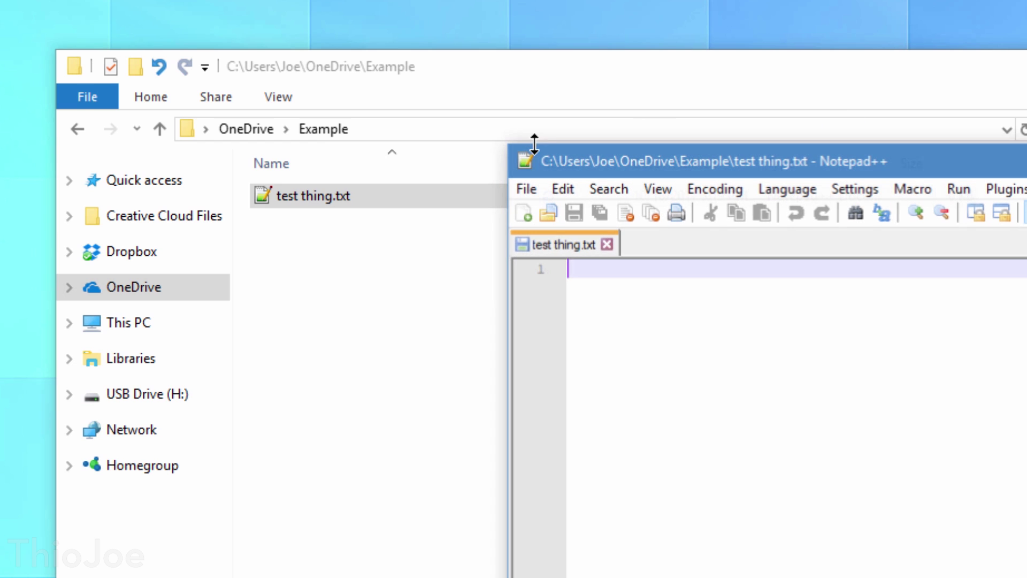
left_click_drag(646, 169, 913, 190)
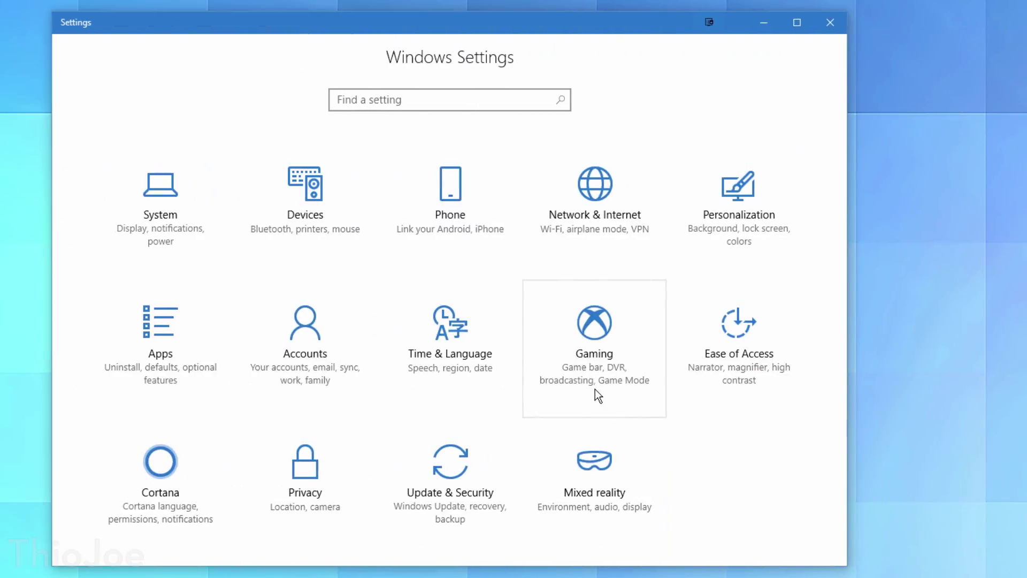
Open the TruePlay page in the Gaming settings and toggle TruePlay, leaving it on
left_click(594, 390)
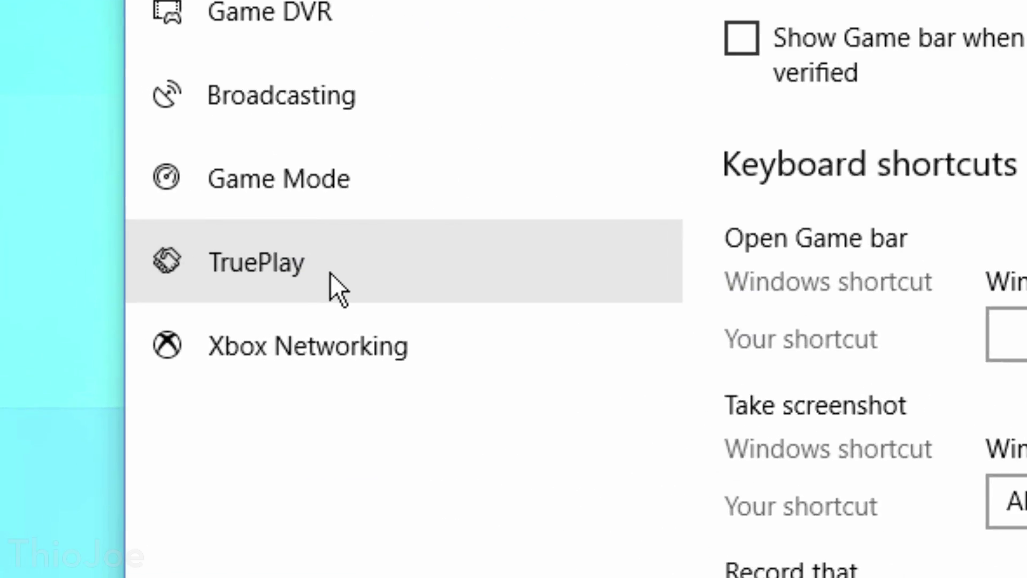
left_click(137, 316)
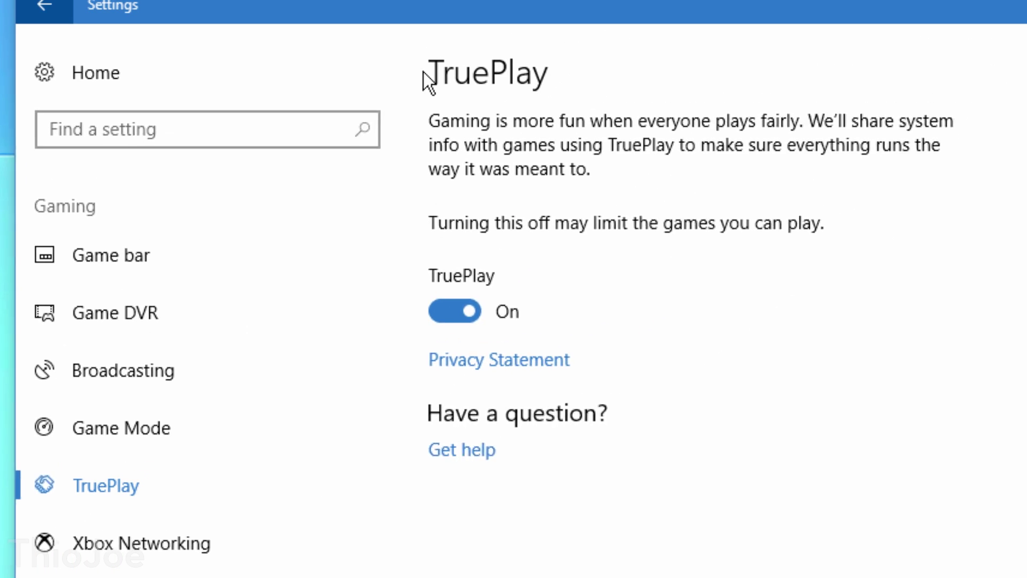
left_click(432, 320)
left_click(433, 321)
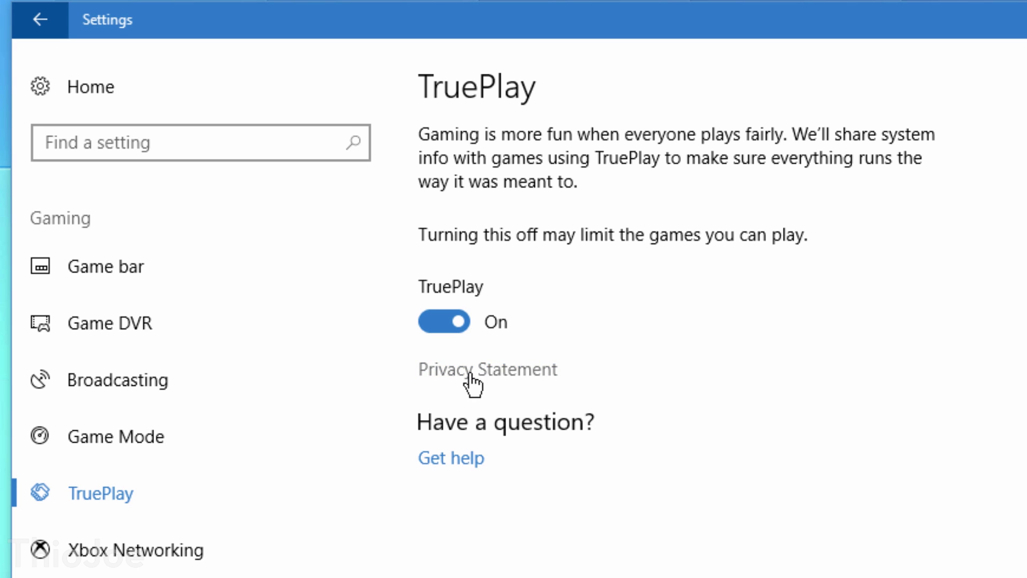
left_click(448, 327)
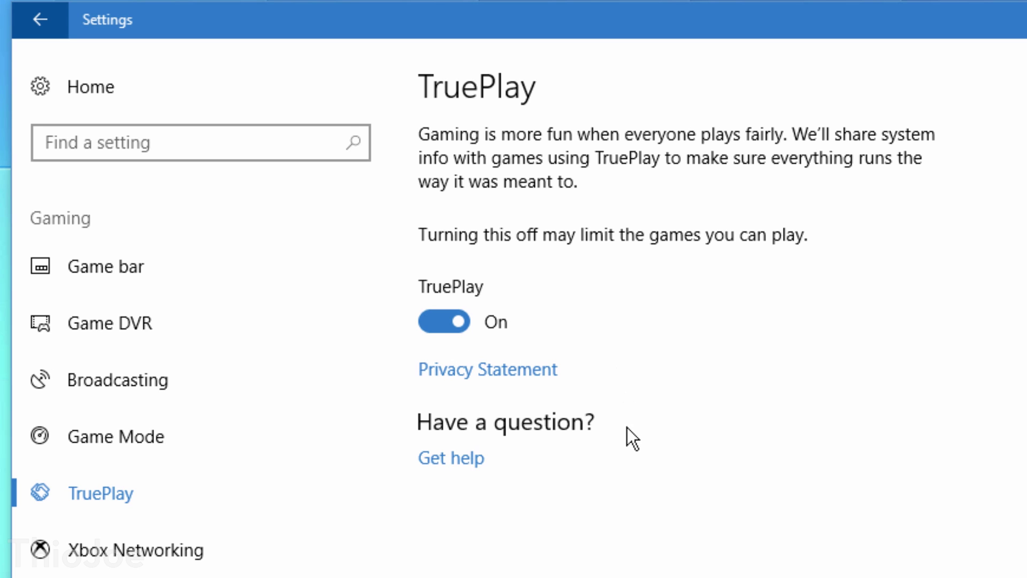